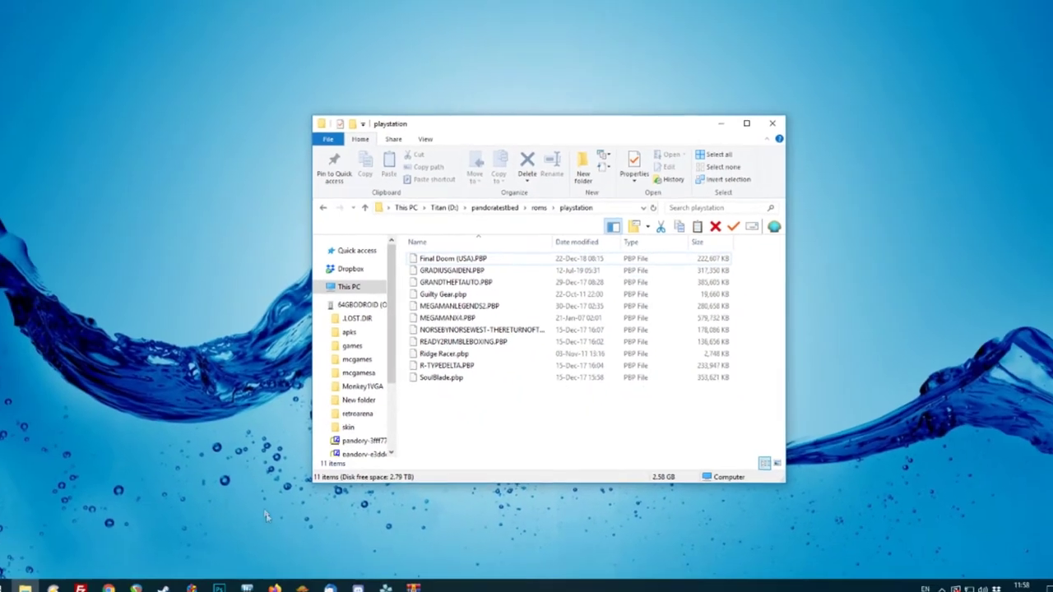
Step: Switch to Skraper, scrape the PlayStation roms folder with its current configuration, and dismiss the finished scraping report
left_click(309, 581)
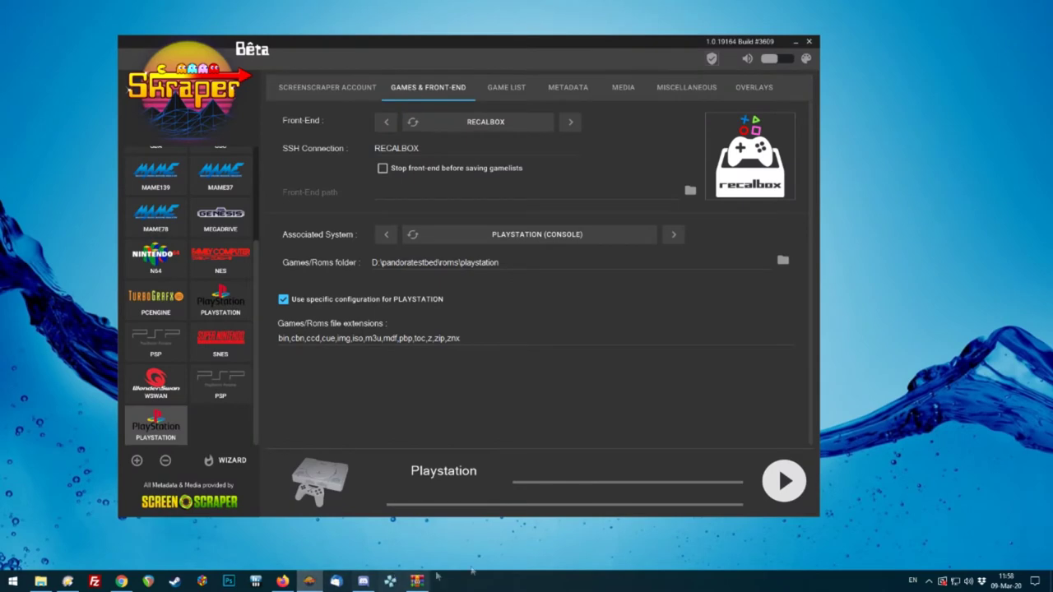
left_click(781, 480)
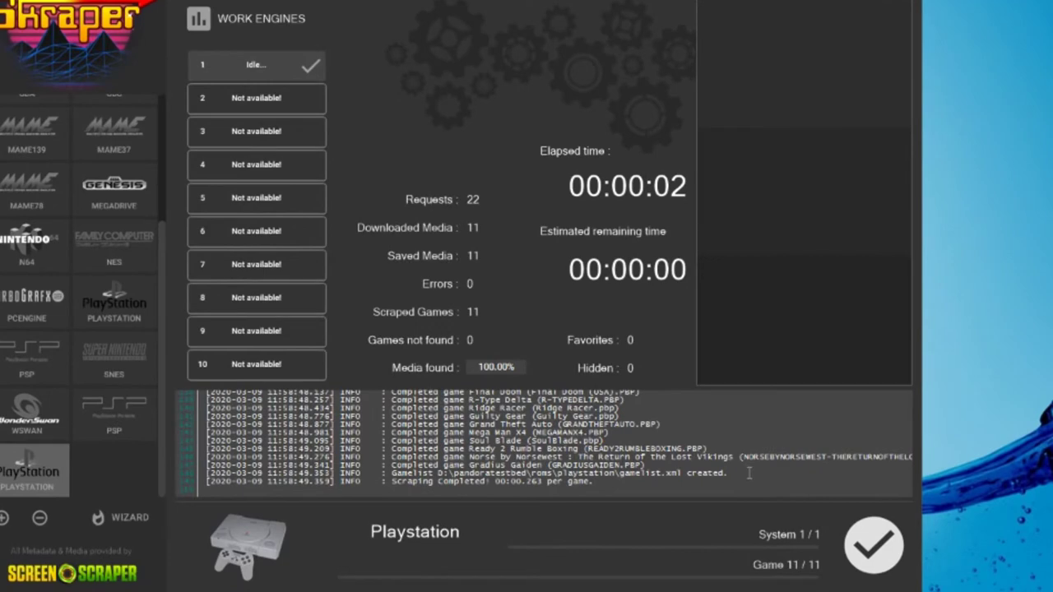
left_click(874, 545)
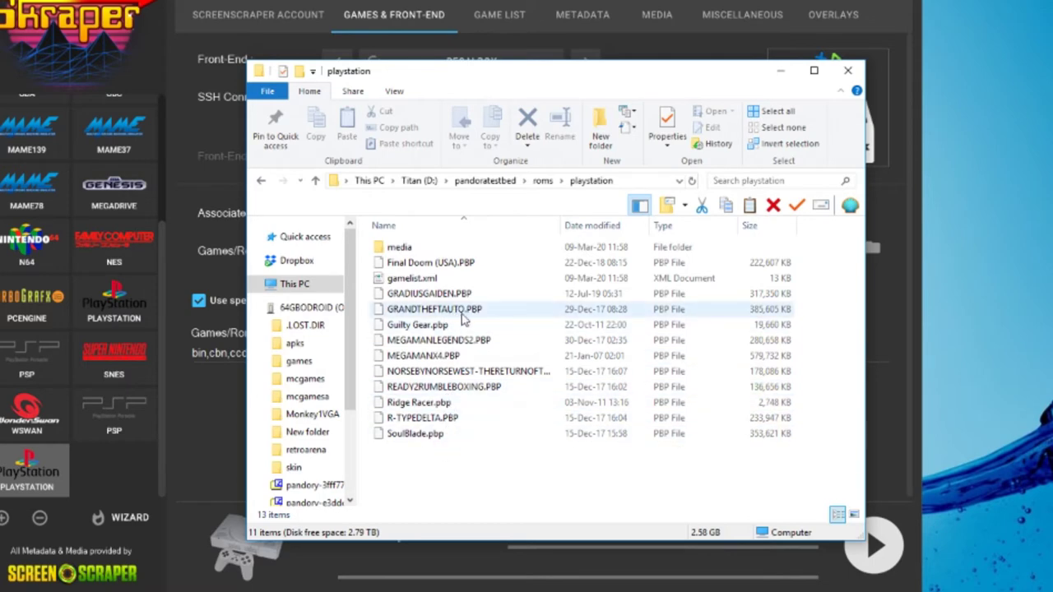
Step: Open the videos folder inside media, play Final Doom (USA).mp4, and arrange the player and the folder window side by side
double_click(400, 248)
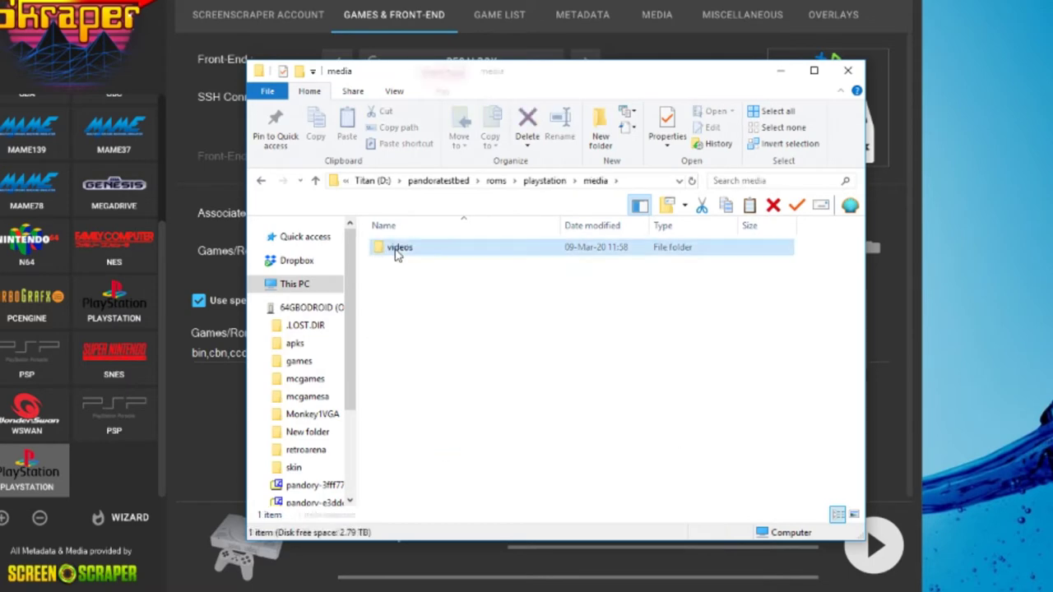
double_click(399, 250)
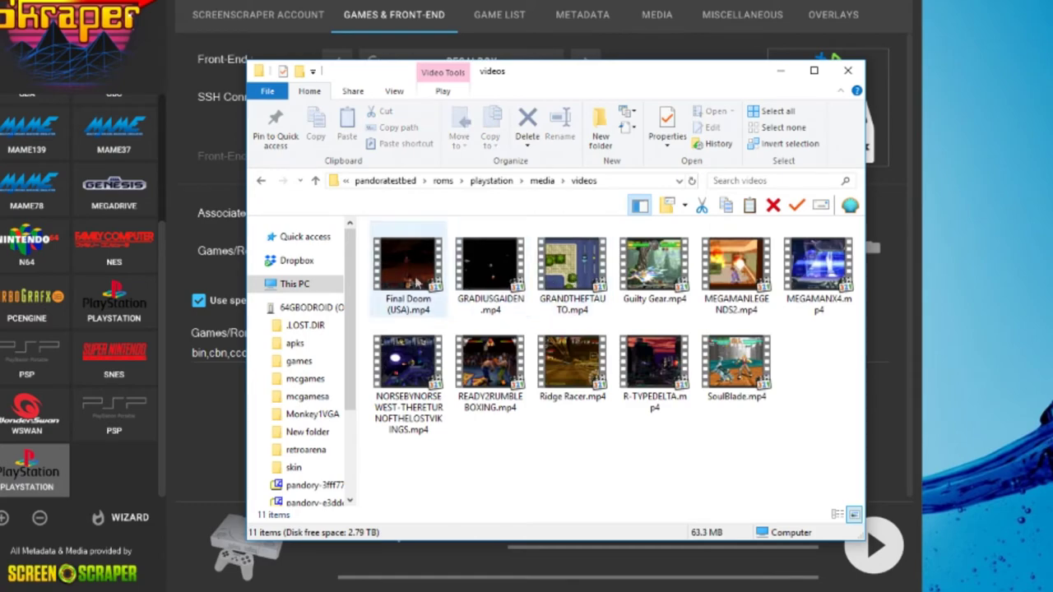
left_click(403, 282)
double_click(403, 281)
left_click_drag(539, 65, 243, 66)
left_click_drag(576, 70, 761, 65)
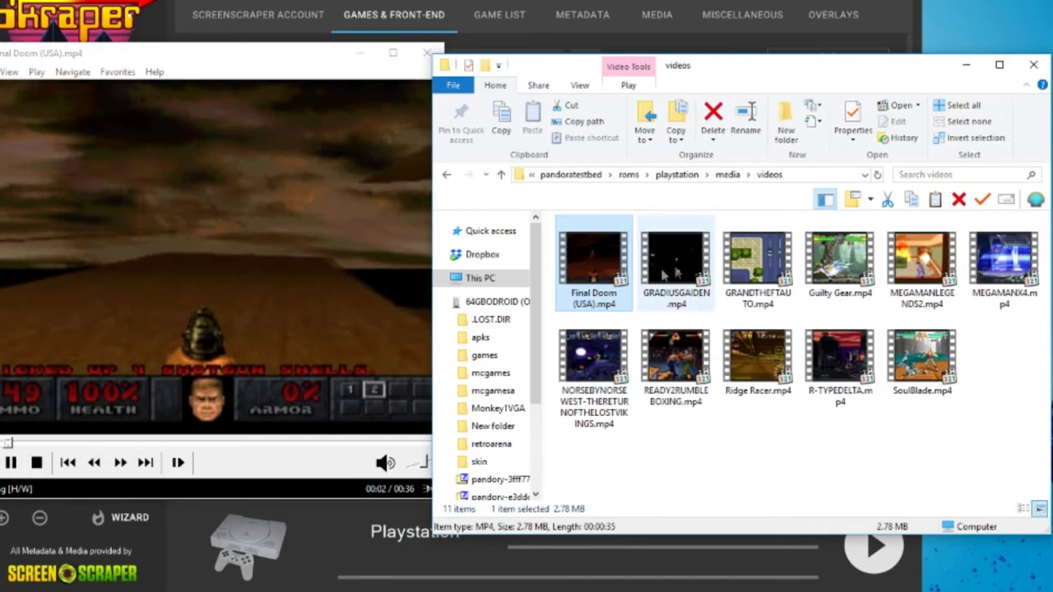
Step: Preview the GRADIUSGAIDEN, GRANDTHEFTAUTO, Guilty Gear, MEGAMANLEGENDS2 and MEGAMANX4 videos in the open media player
left_click(675, 262)
left_click_drag(658, 262, 254, 234)
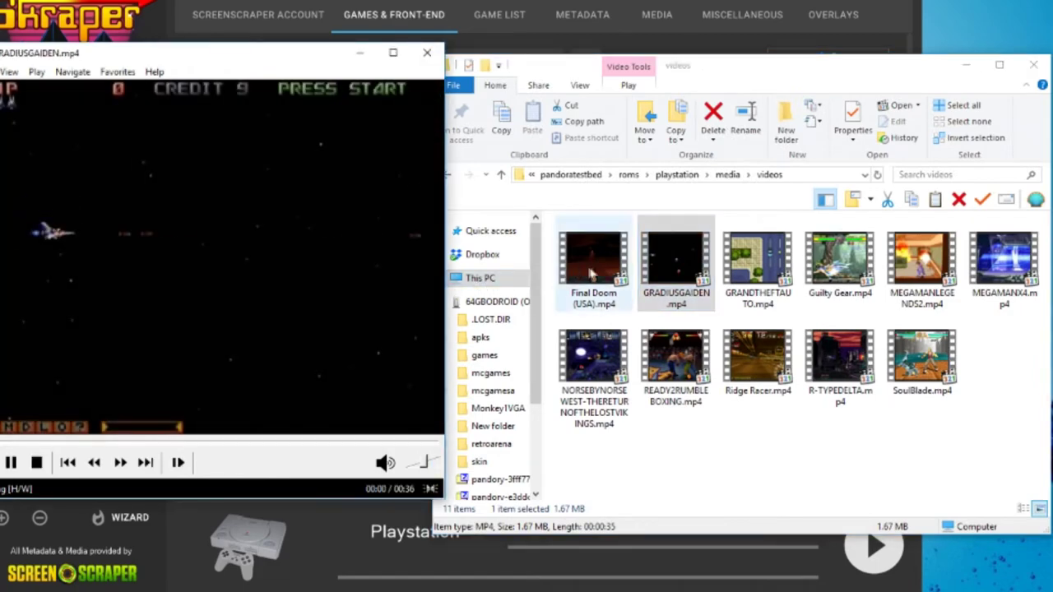
left_click_drag(761, 259, 280, 251)
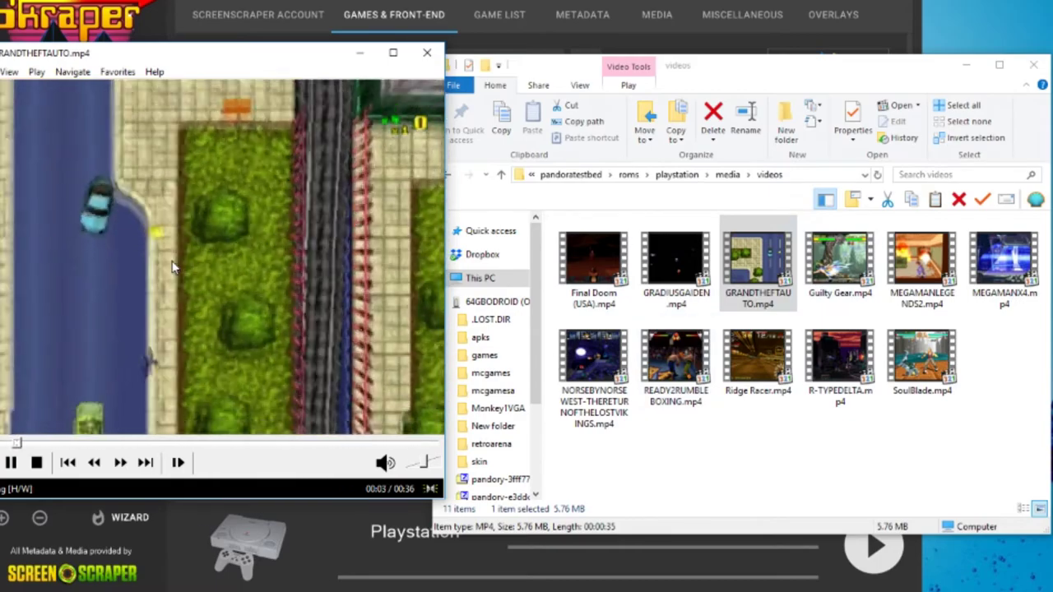
left_click_drag(823, 280, 263, 292)
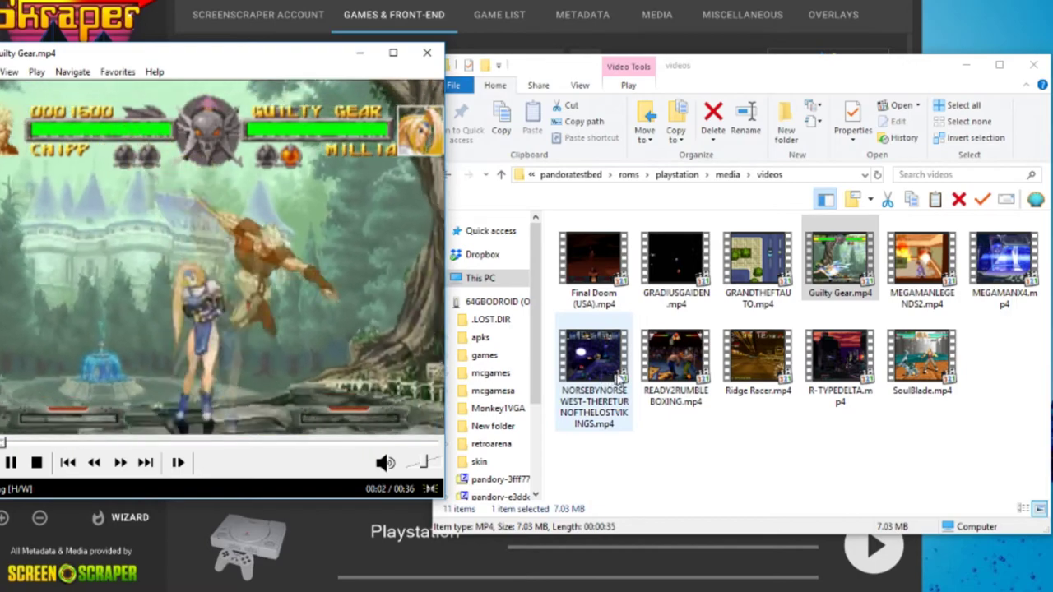
left_click_drag(922, 263, 233, 298)
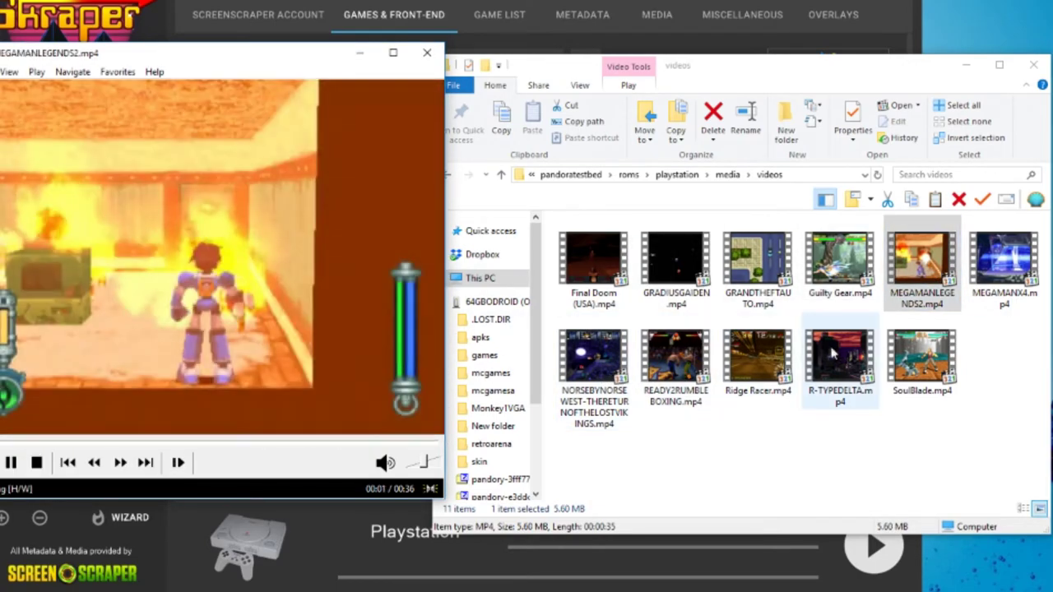
left_click_drag(1004, 263, 223, 277)
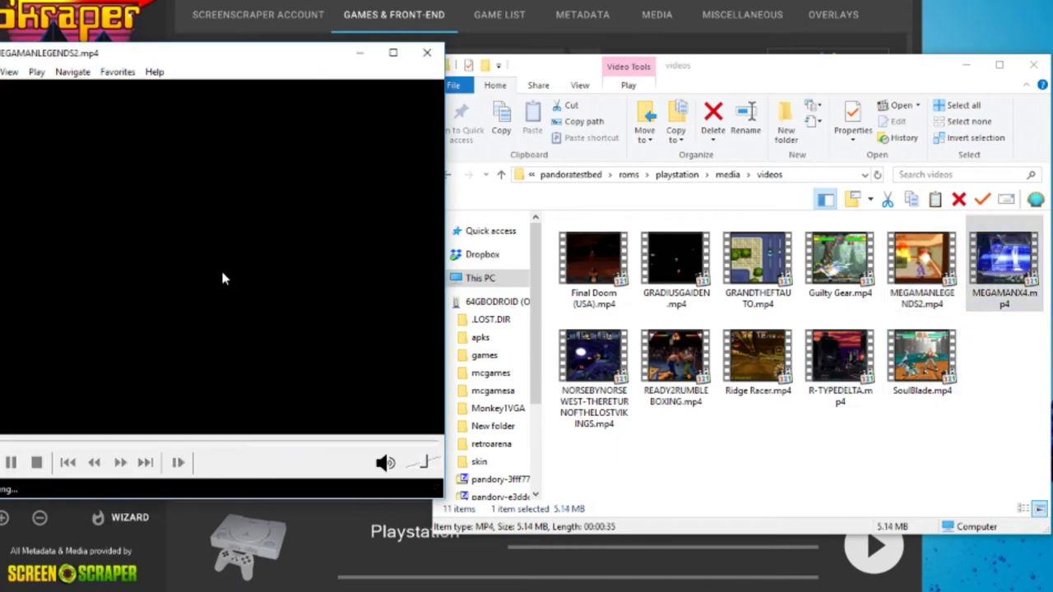
Step: Preview the remaining videos, from NORSEBYNORSEWEST through READY2RUMBLEBOXING, Ridge Racer and R-TYPEDELTA to SoulBlade, and close the player
left_click_drag(580, 401, 232, 296)
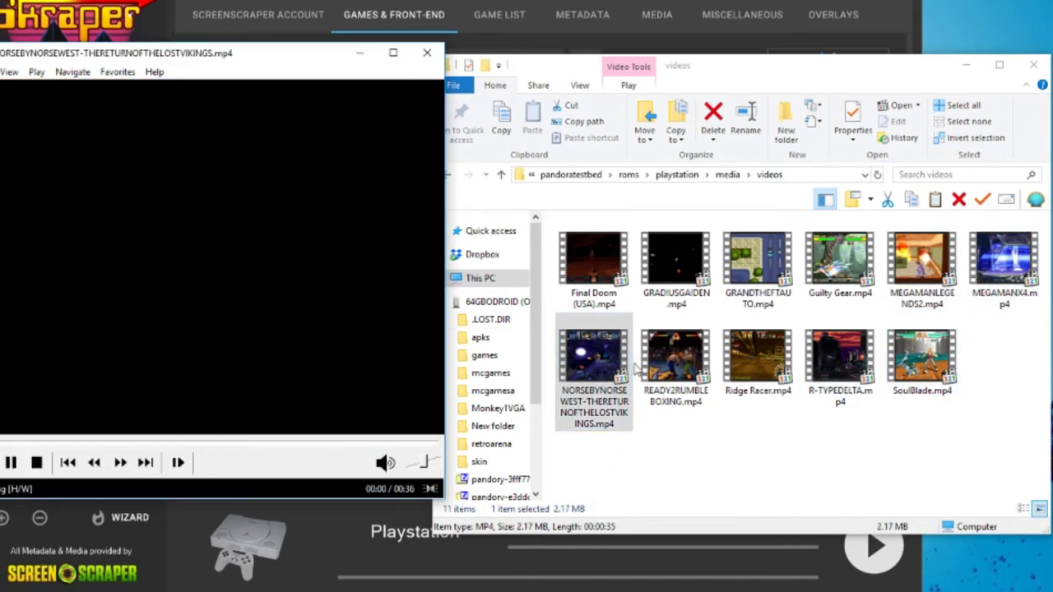
left_click(677, 370)
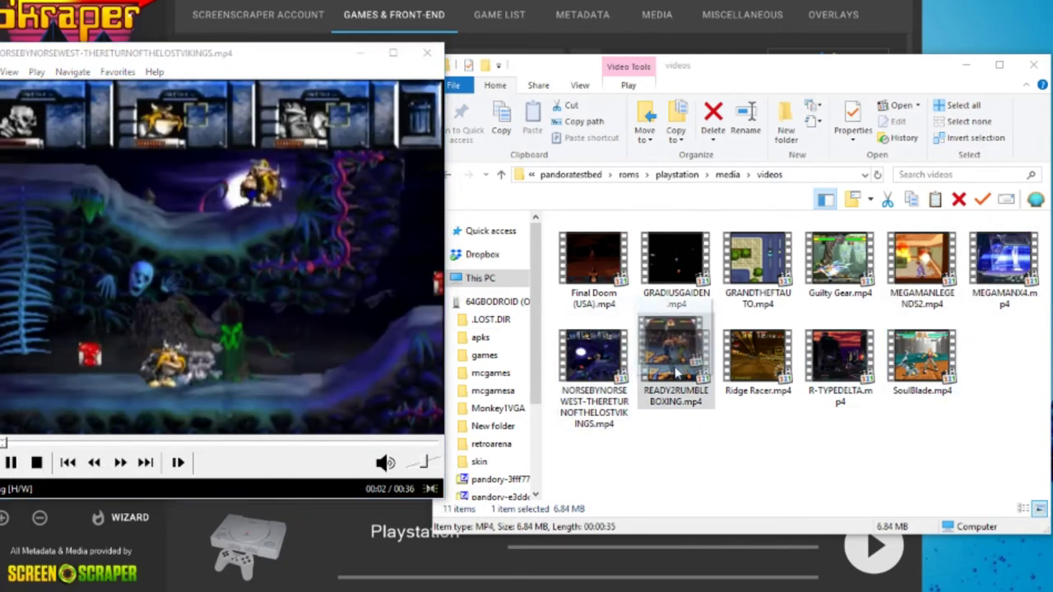
left_click_drag(676, 371, 337, 323)
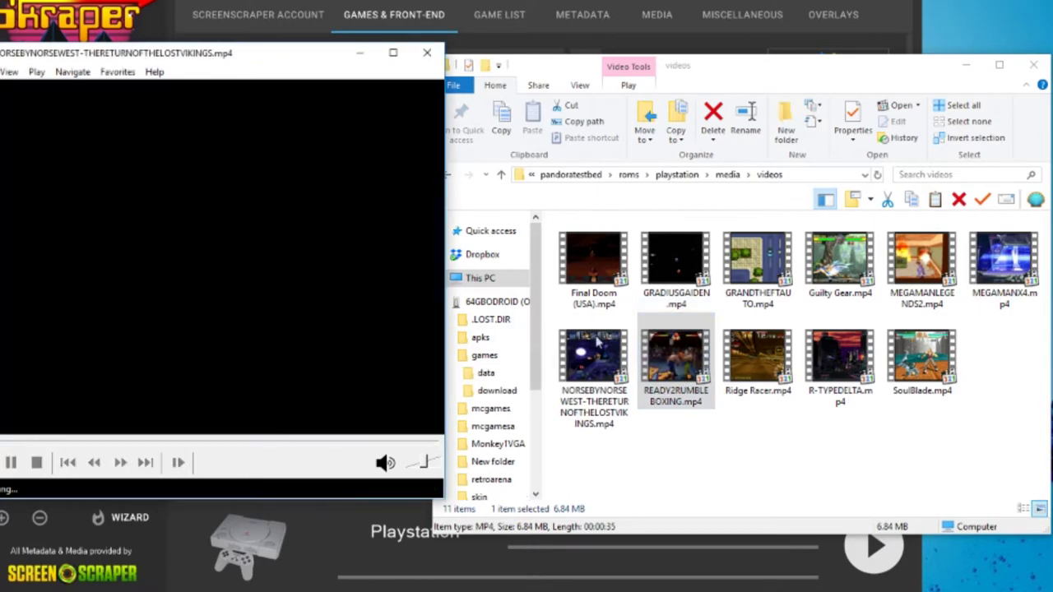
left_click_drag(750, 368, 231, 289)
left_click_drag(839, 362, 325, 319)
left_click_drag(921, 362, 261, 318)
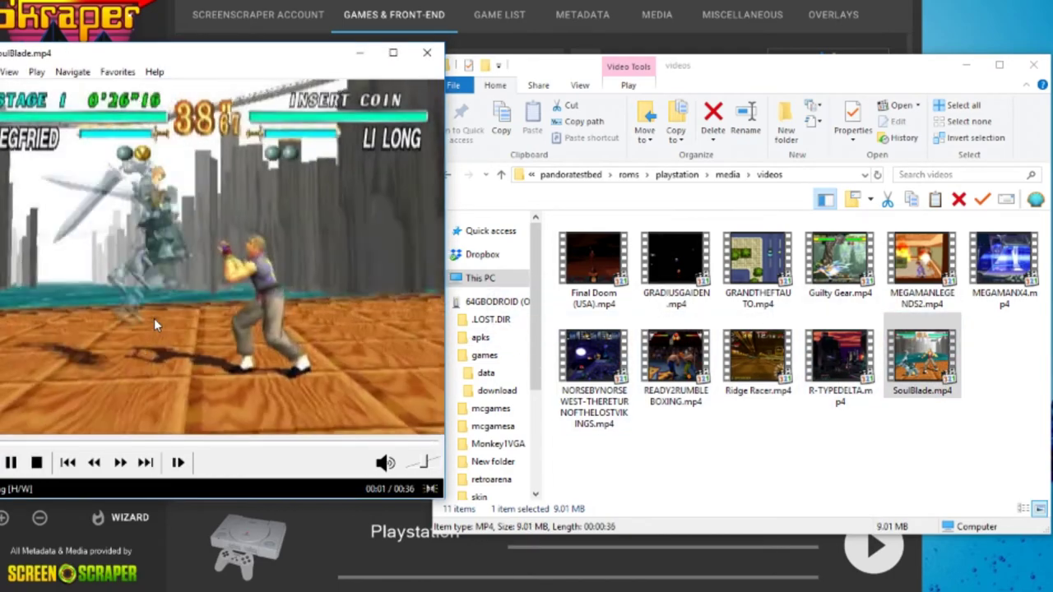
left_click(432, 56)
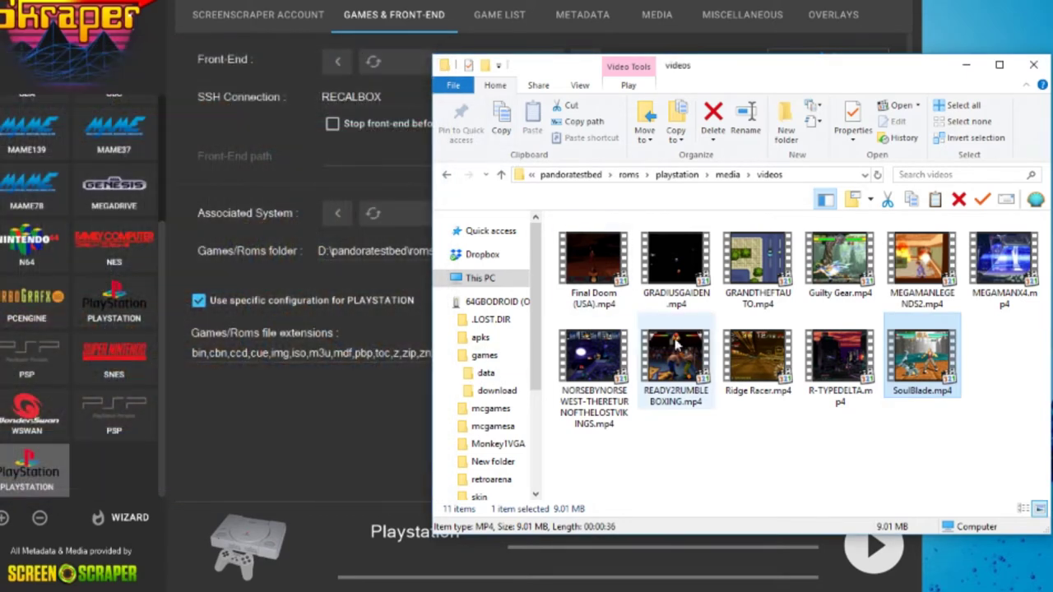
Step: Return to the playstation folder and rename GRANDTHEFTAUTO.PBP to GRANDTHEFTAUTO2.PBP
key("alt+Up")
key("alt+Left")
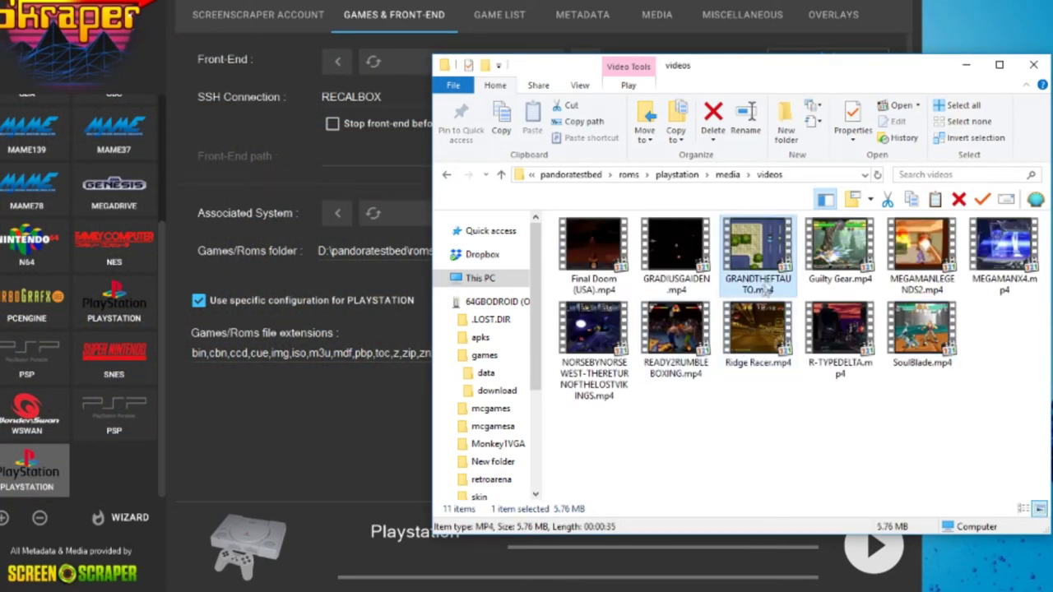
key("alt+Up")
key("alt+Up")
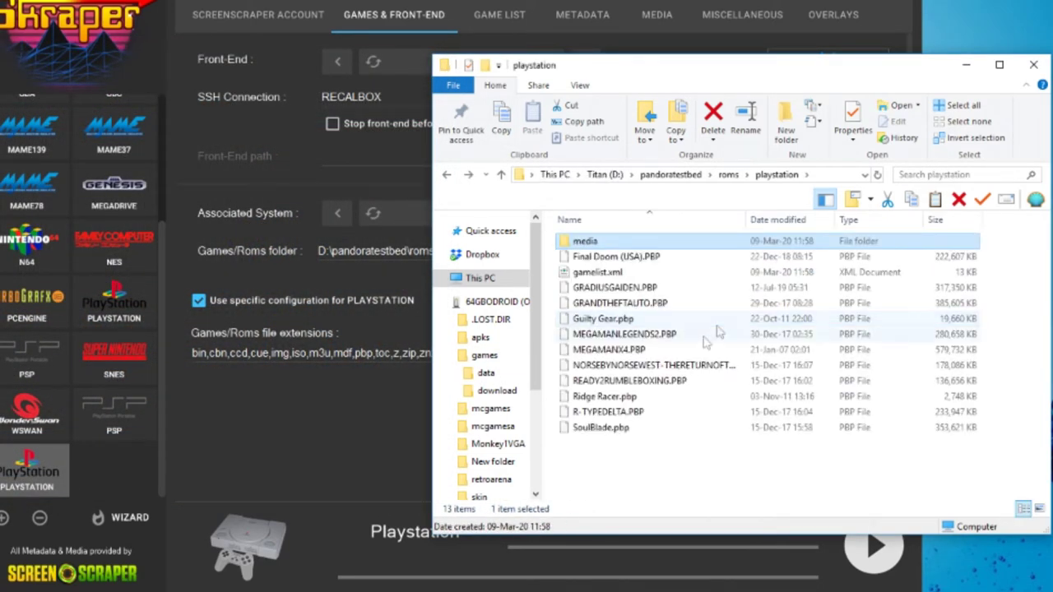
left_click(644, 304)
key("F2")
key("Right")
type("2")
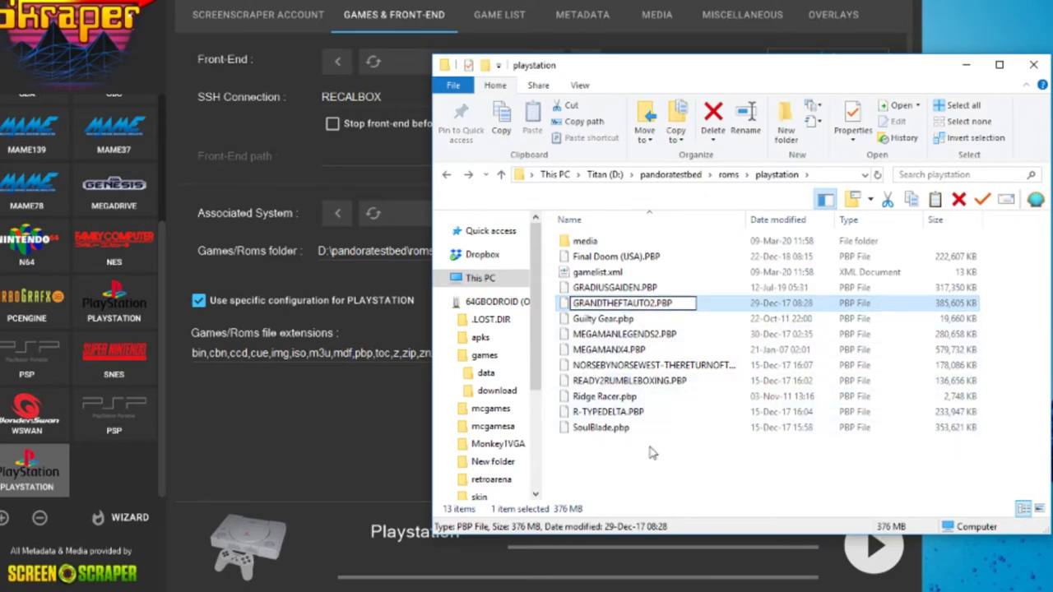
key("Return")
Step: Delete the media folder and gamelist.xml from the playstation folder
key("Home")
key("ctrl+Down")
key("ctrl+Down")
key("ctrl+space")
key("Delete")
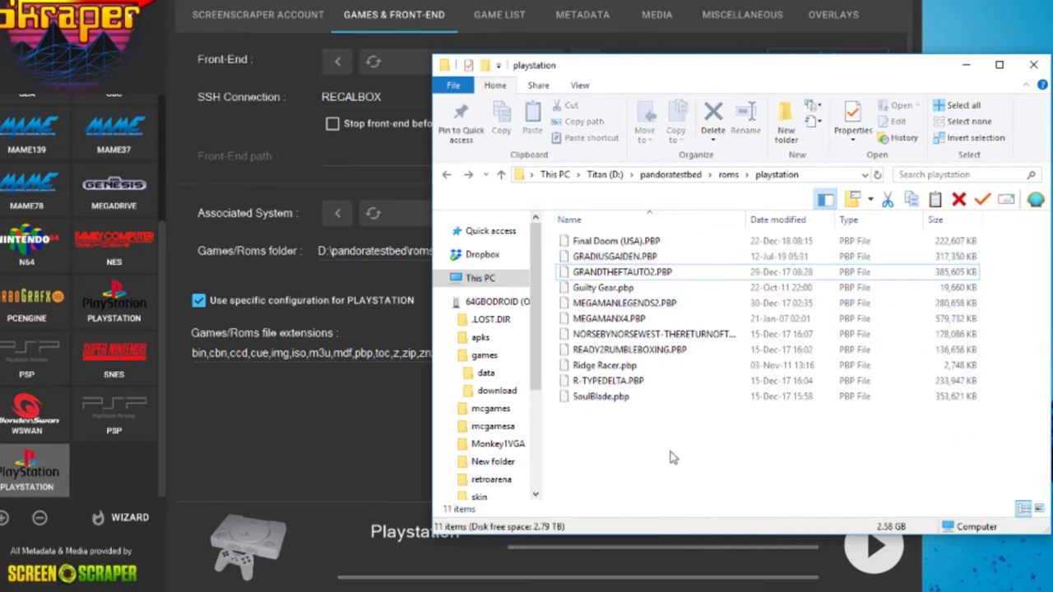
Step: Scrape the PlayStation system again in Skraper and check the log entry for GRANDTHEFTAUTO2.PBP
left_click(342, 446)
left_click(872, 543)
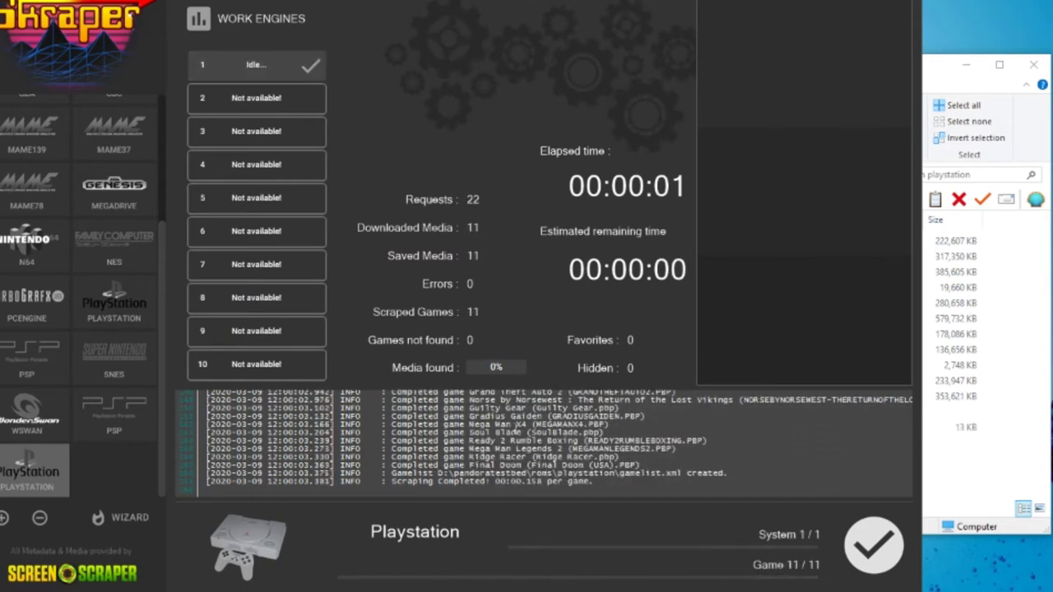
scroll(556, 444, "up", 1)
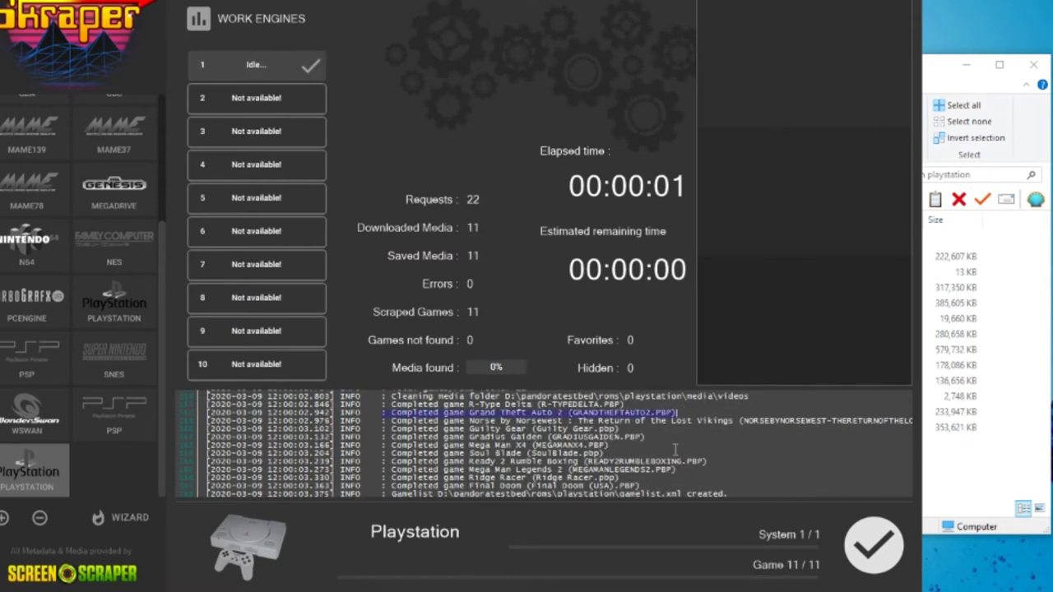
Step: Open the newly scraped PlayStation videos folder, play GRANDTHEFTAUTO2.mp4 to check it, and close the player
left_click(946, 444)
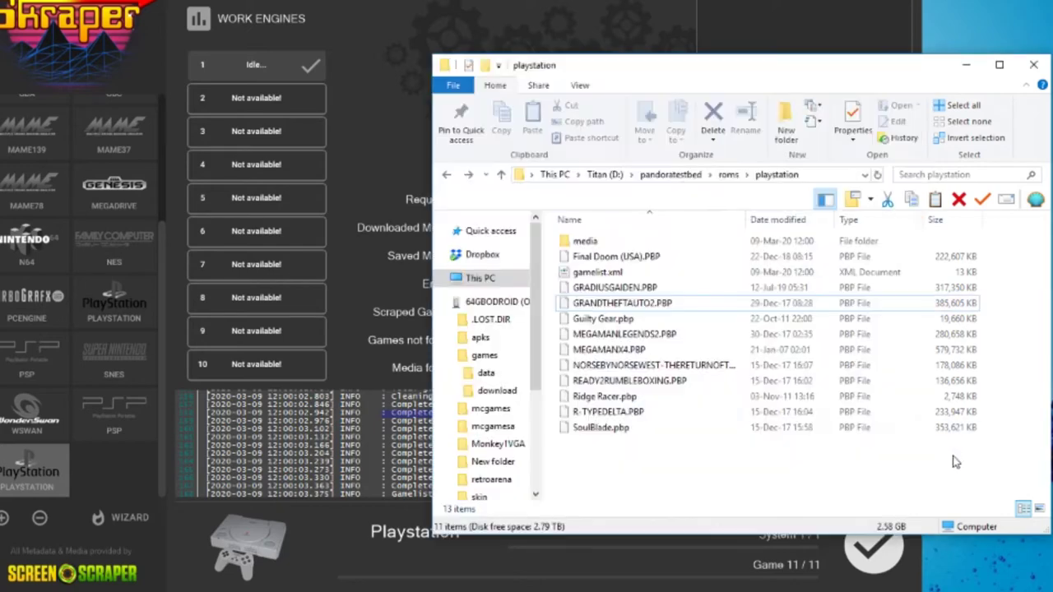
double_click(576, 241)
left_click(589, 242)
double_click(590, 242)
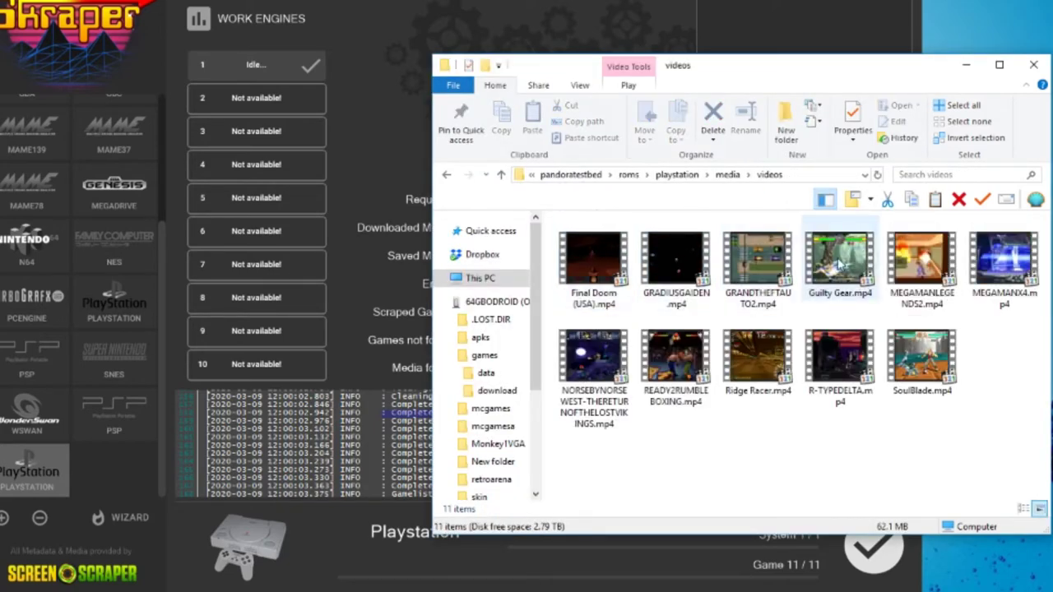
double_click(745, 267)
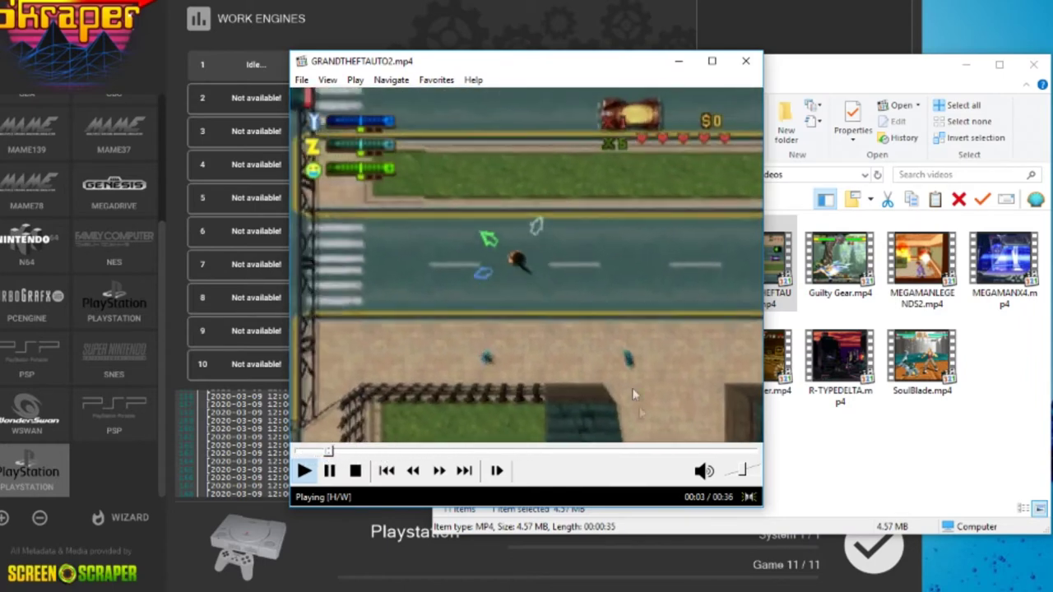
left_click(760, 62)
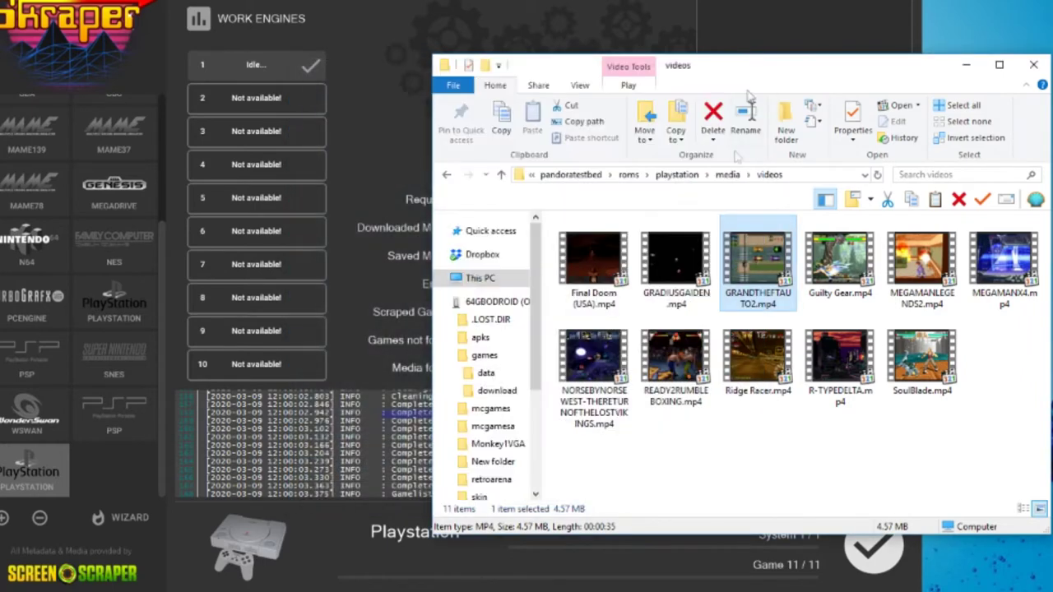
Step: Go back up to the roms folder and open the psp folder to view its ISO files
key("alt+Up")
key("alt+Up")
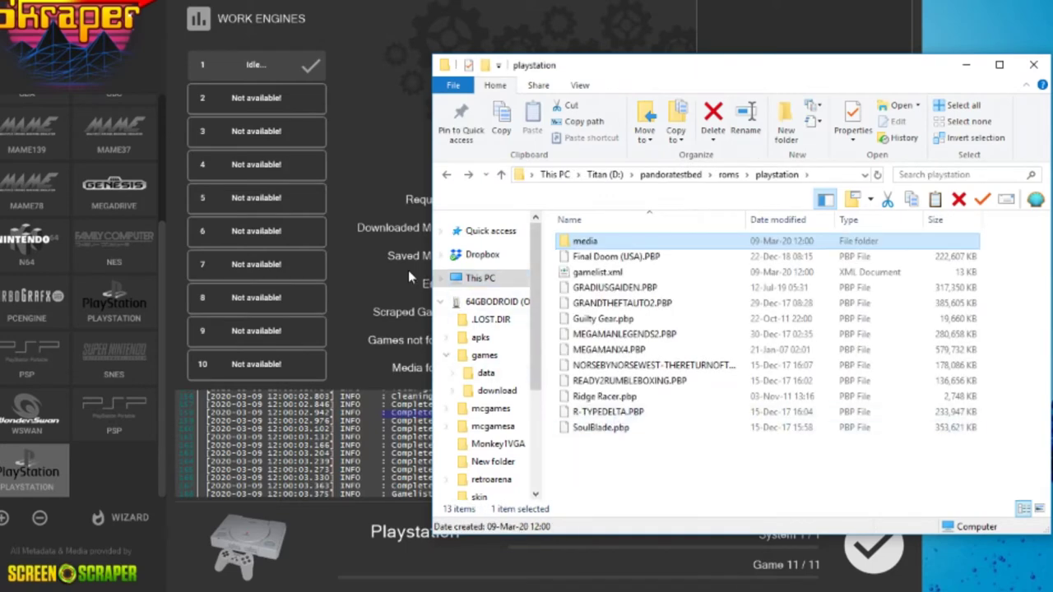
left_click(729, 175)
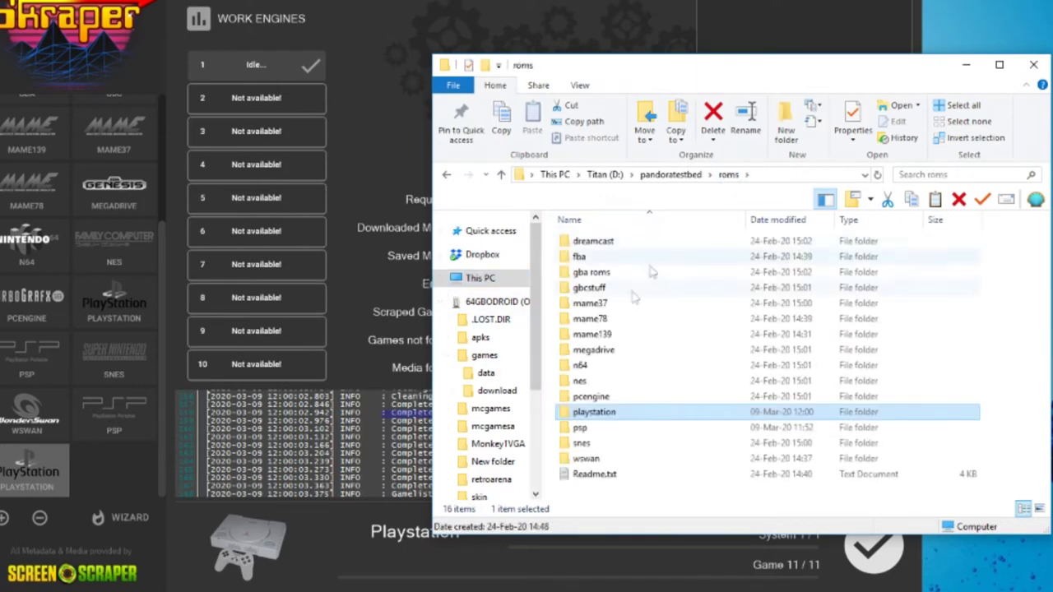
double_click(584, 429)
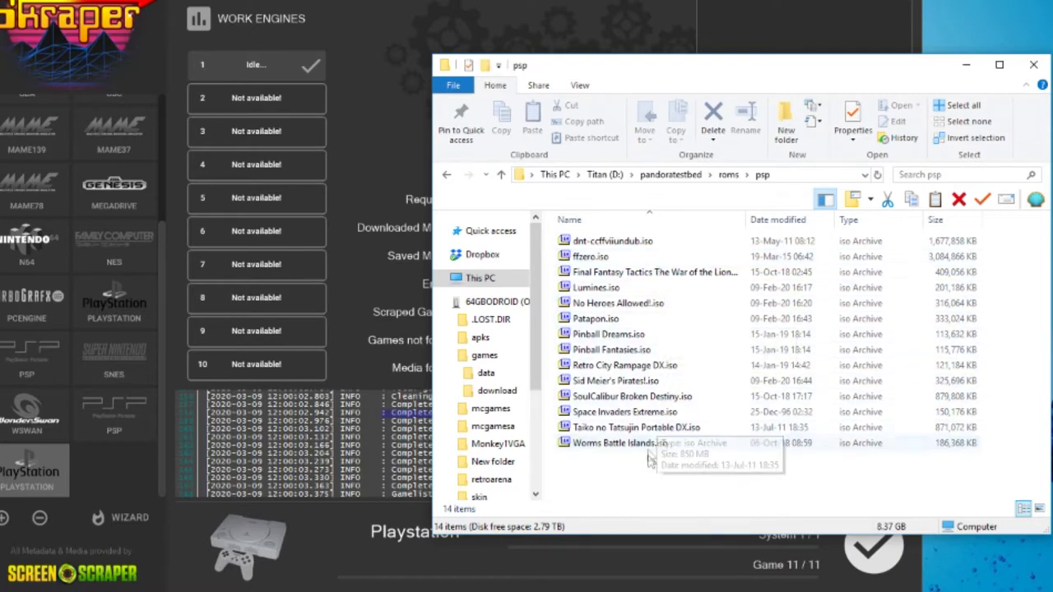
Step: Dismiss the PlayStation report in Skraper, scrape the configured PSP system, and review the log for unmatched files
left_click(369, 297)
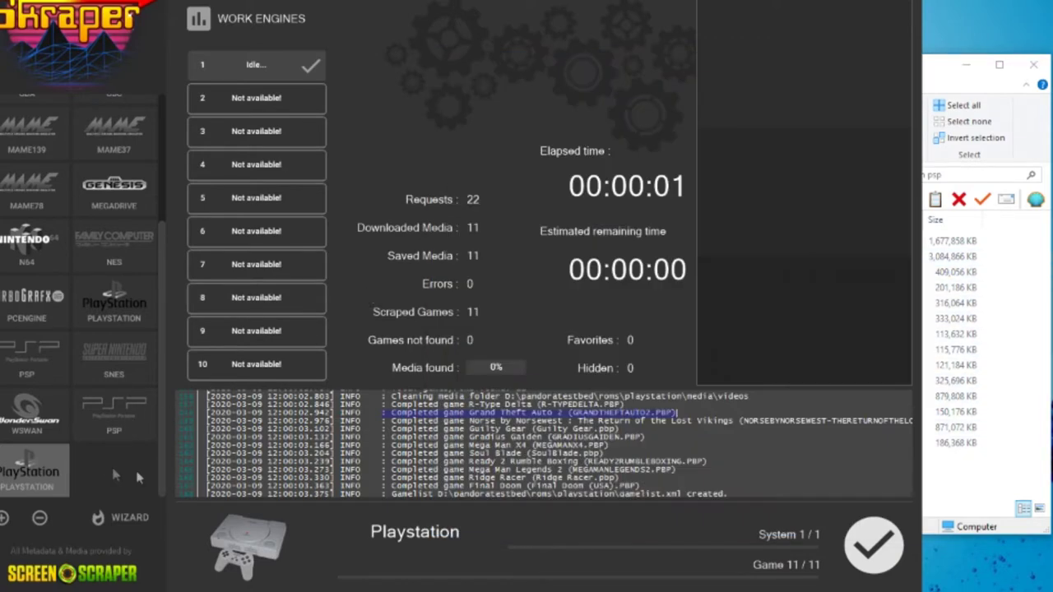
left_click(872, 545)
left_click(113, 414)
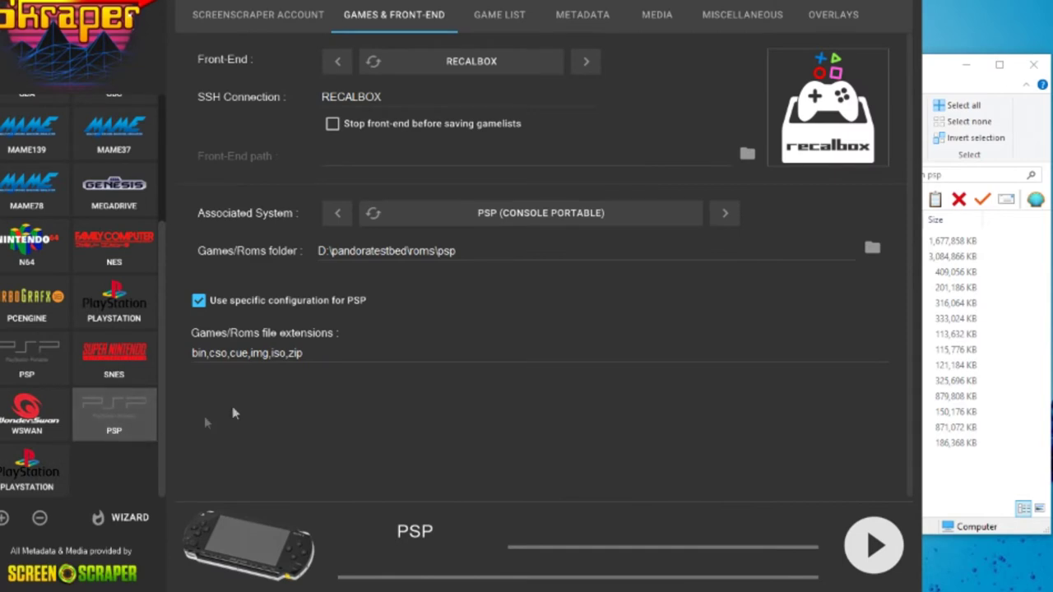
left_click(872, 545)
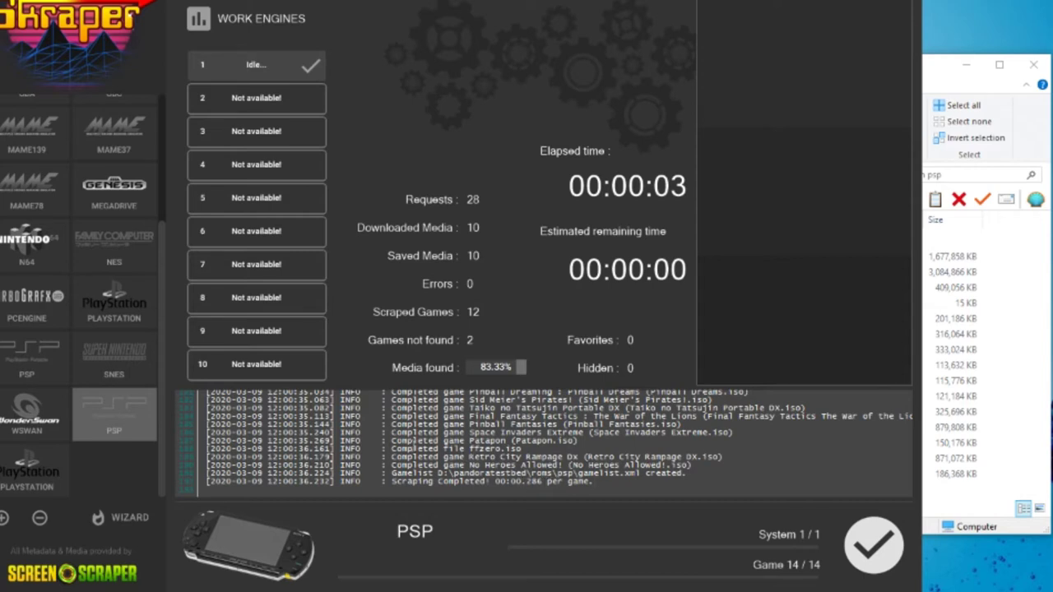
scroll(522, 449, "up", 3)
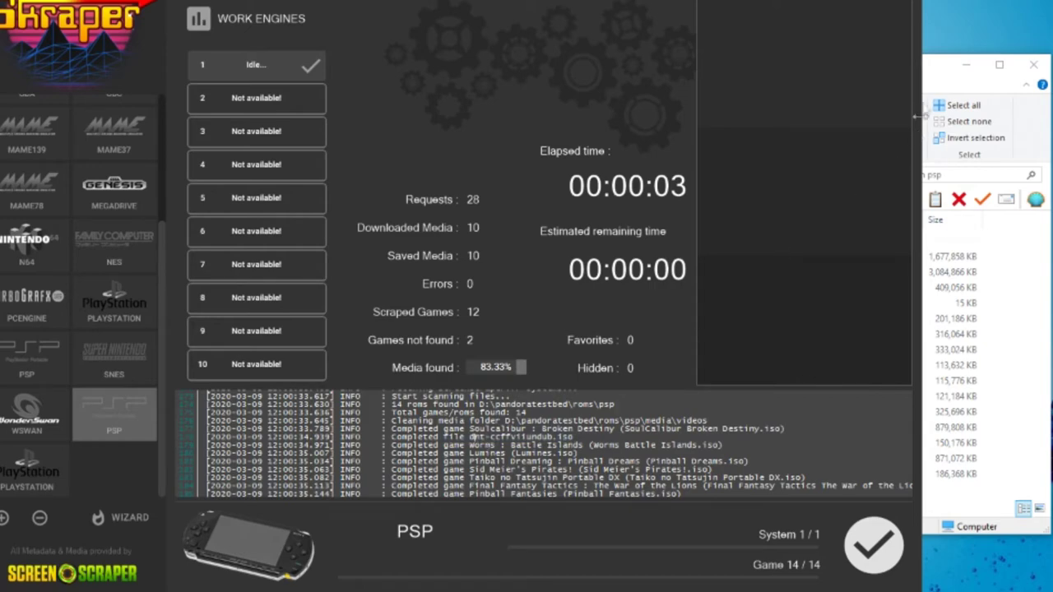
Step: Rename dnt-ccffviiundub.iso to final fantasy crisis core.iso and ffzero.iso to final fantasy zero.iso in the psp folder
left_click_drag(935, 76, 445, 75)
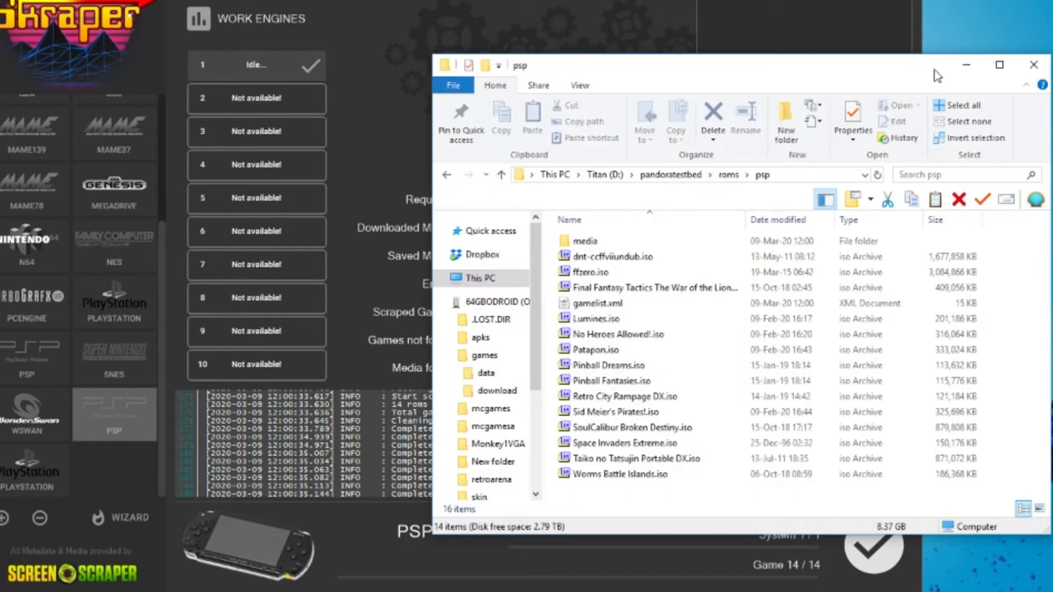
left_click(613, 258)
left_click(600, 261)
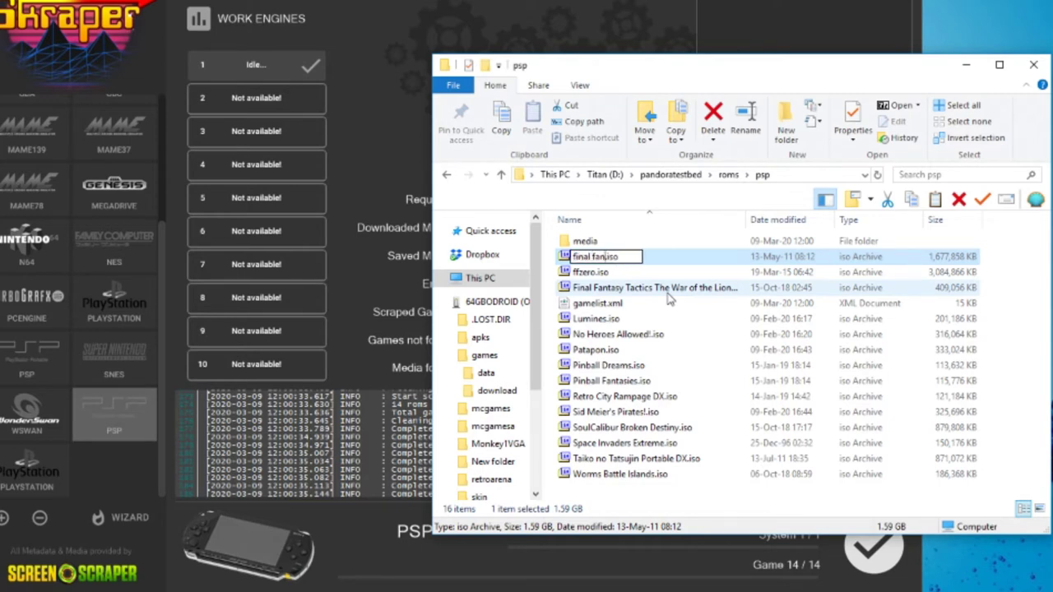
type("final fantasy crisis co")
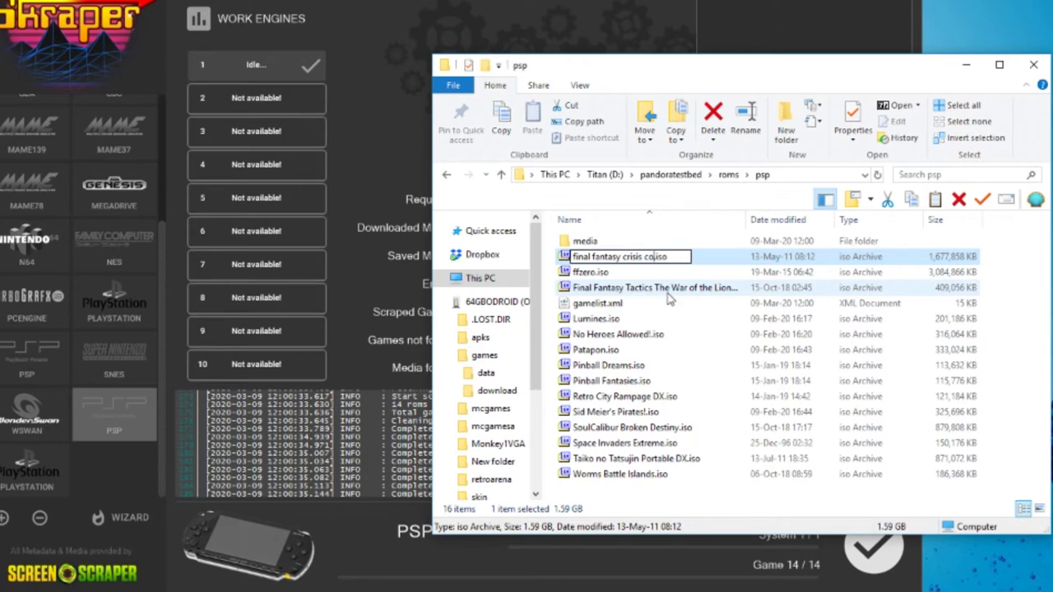
type("re")
key("Return")
left_click(595, 260)
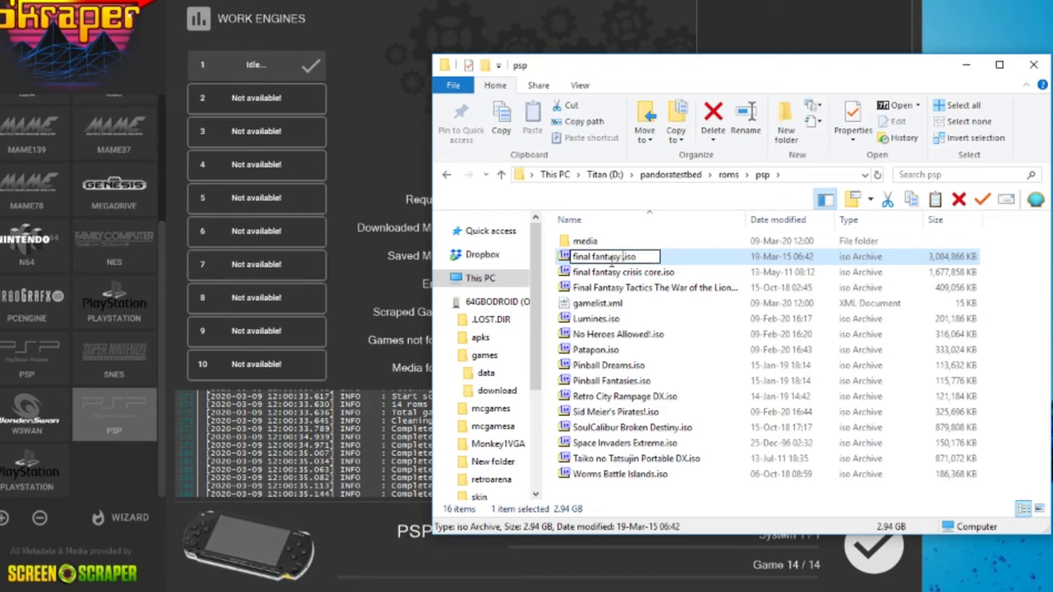
key("Return")
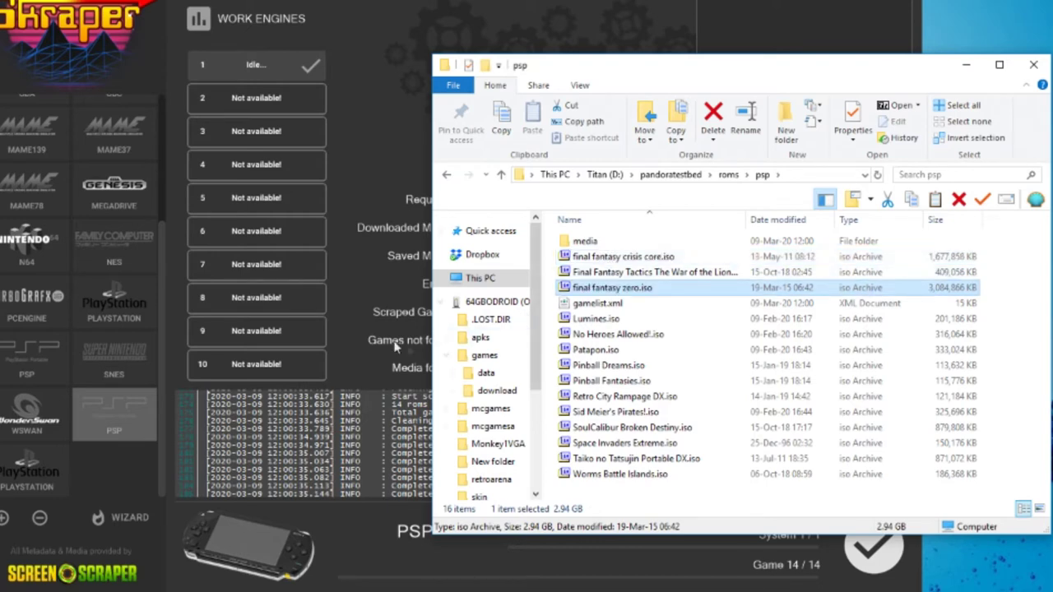
Step: Return to Skraper, scrape the PSP system again, and check the log entries for the two renamed Final Fantasy files
left_click(387, 269)
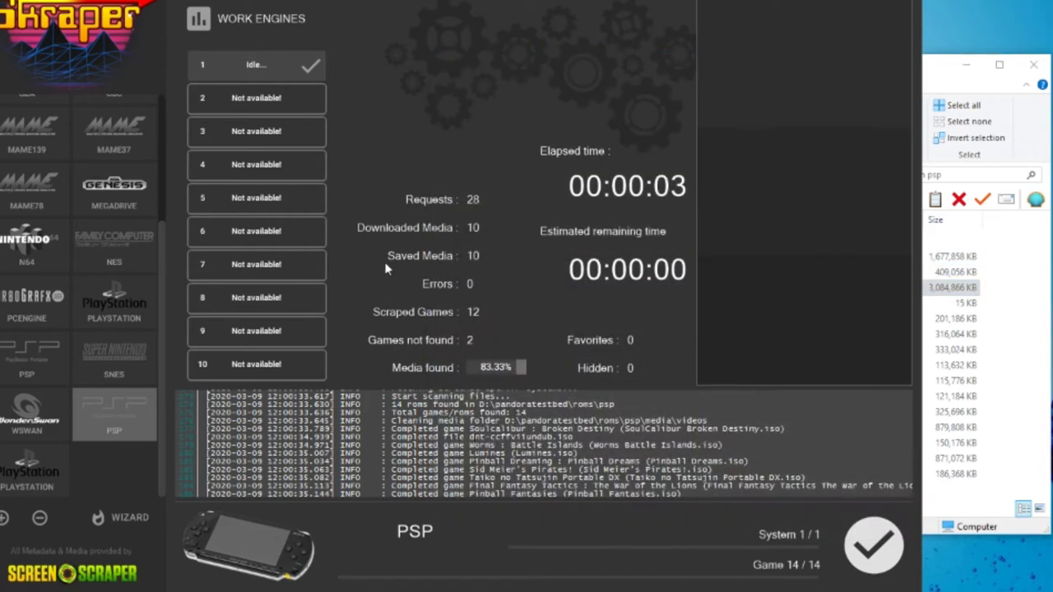
left_click(860, 557)
left_click(876, 551)
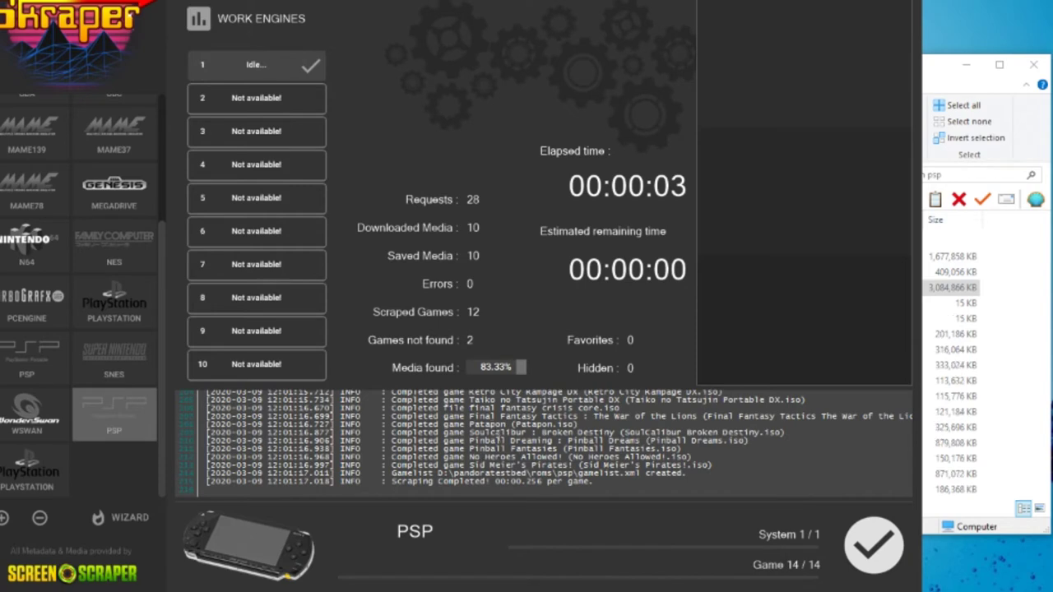
left_click_drag(466, 404, 439, 410)
left_click(417, 408)
scroll(478, 408, "up", 2)
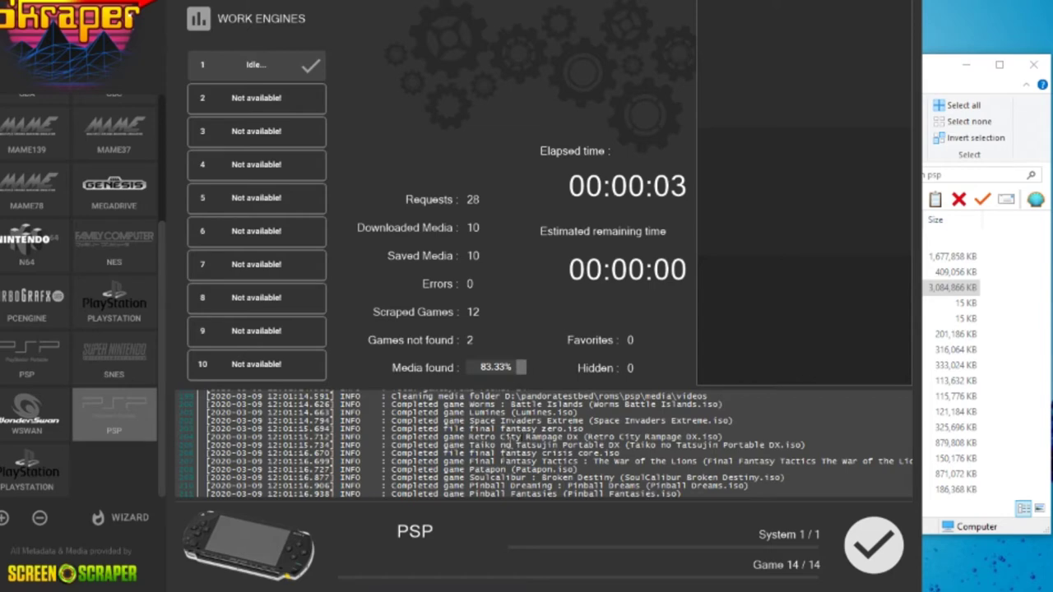
Step: Dismiss the PSP report, check the scraped previews in the psp media videos folder, and go back up to the psp folder
left_click(874, 544)
left_click(946, 86)
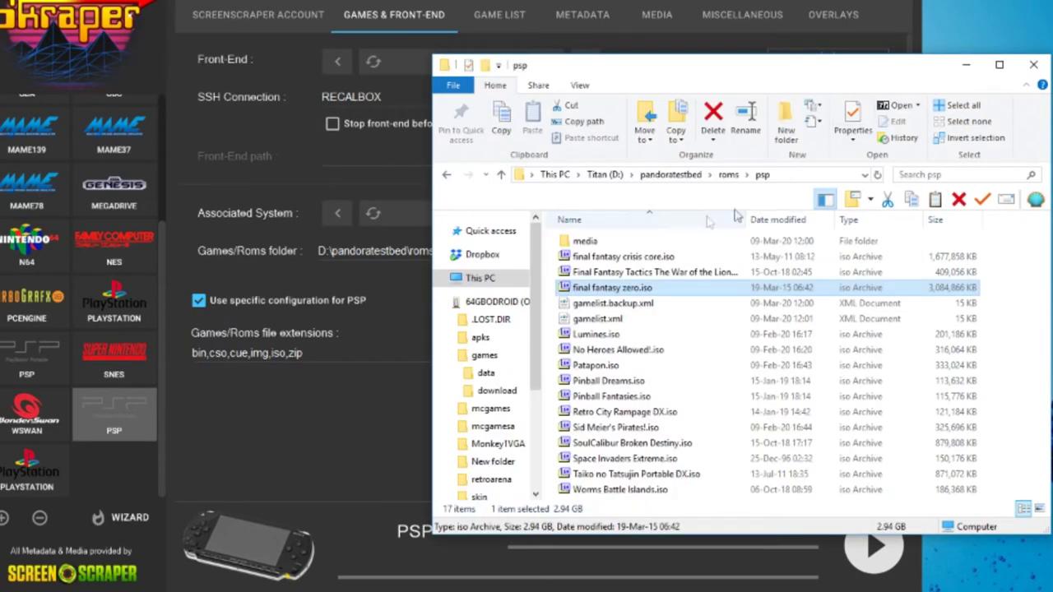
double_click(639, 244)
double_click(597, 243)
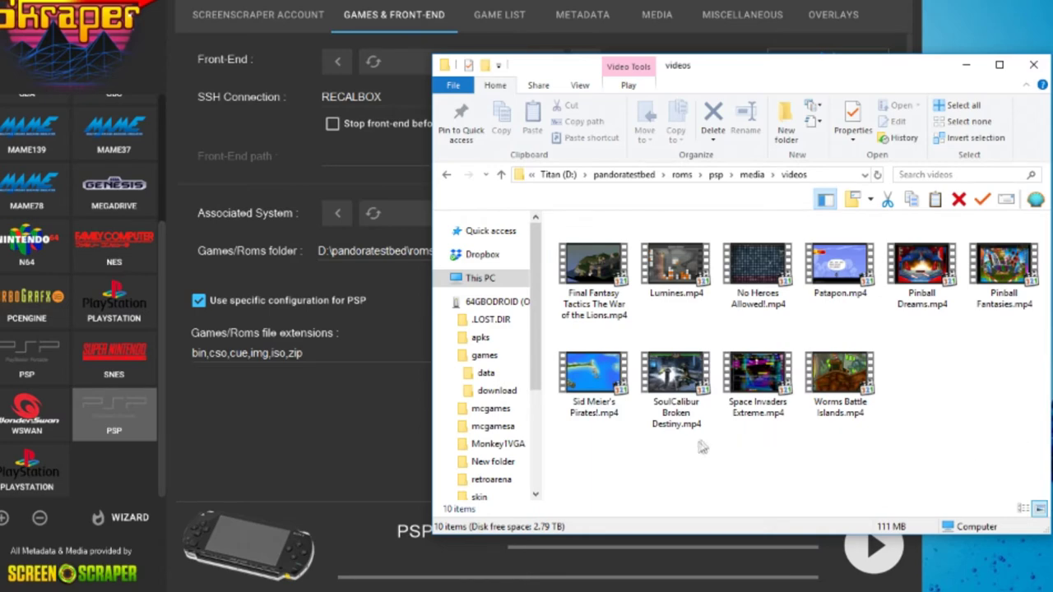
key("alt+Up")
key("alt+Up")
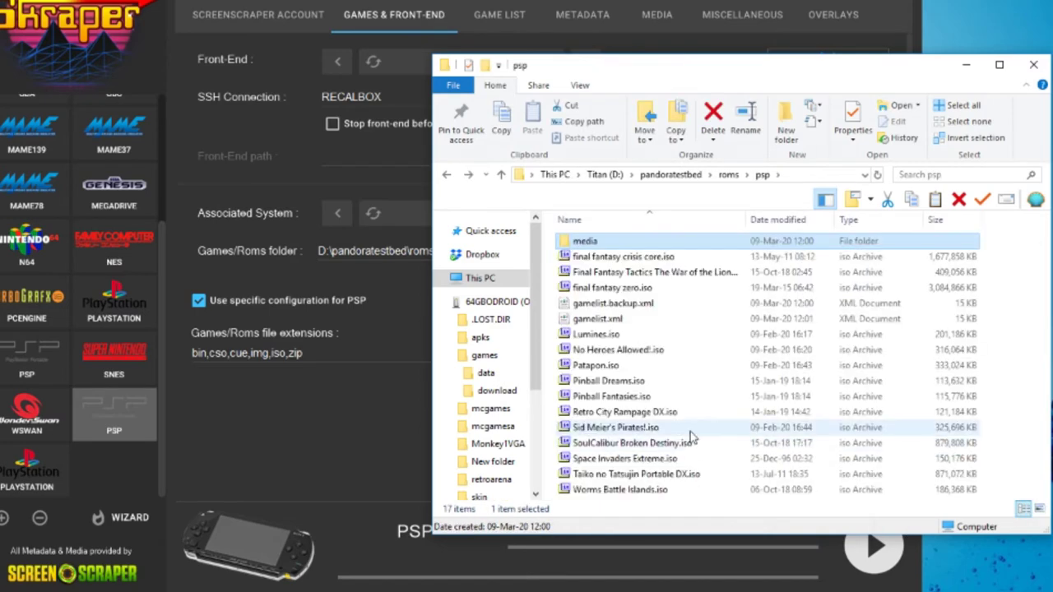
Step: Switch to the leecherman site in Chrome and open its PSP ISO Renamer page
left_click(360, 448)
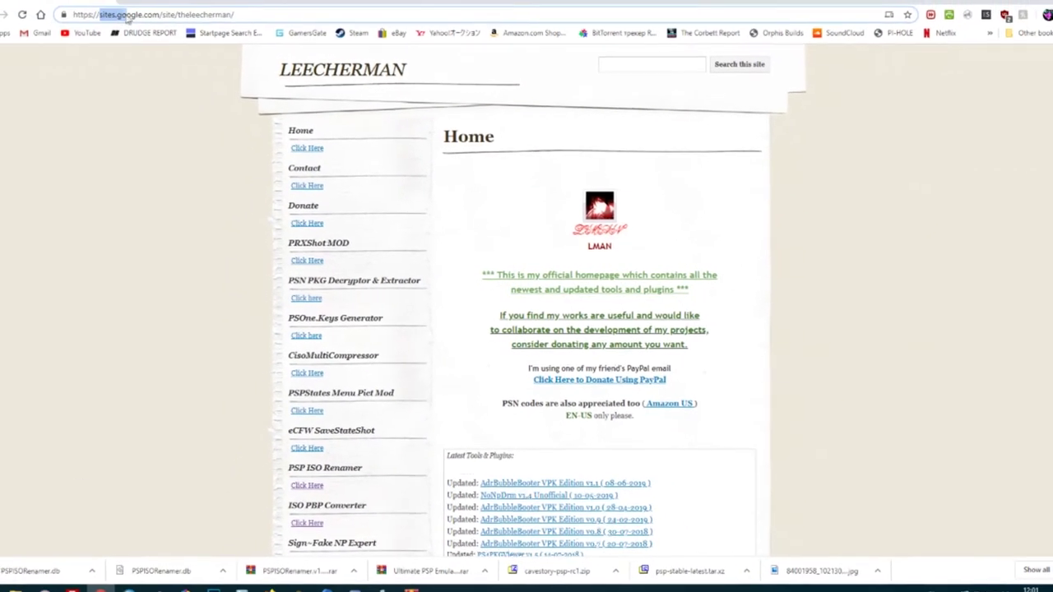
left_click(62, 5)
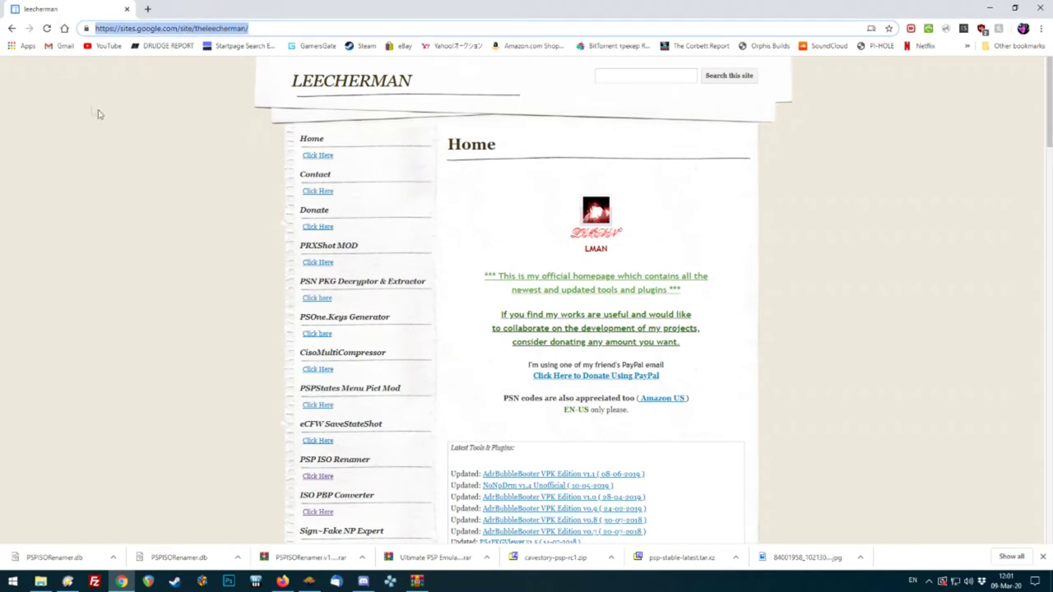
left_click(131, 136)
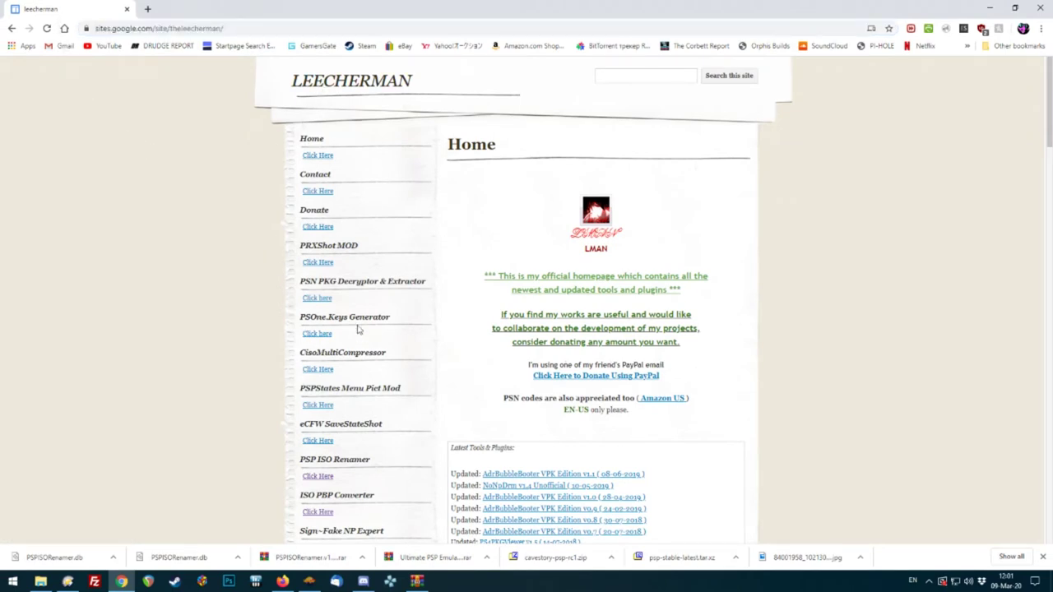
scroll(364, 388, "down", 3)
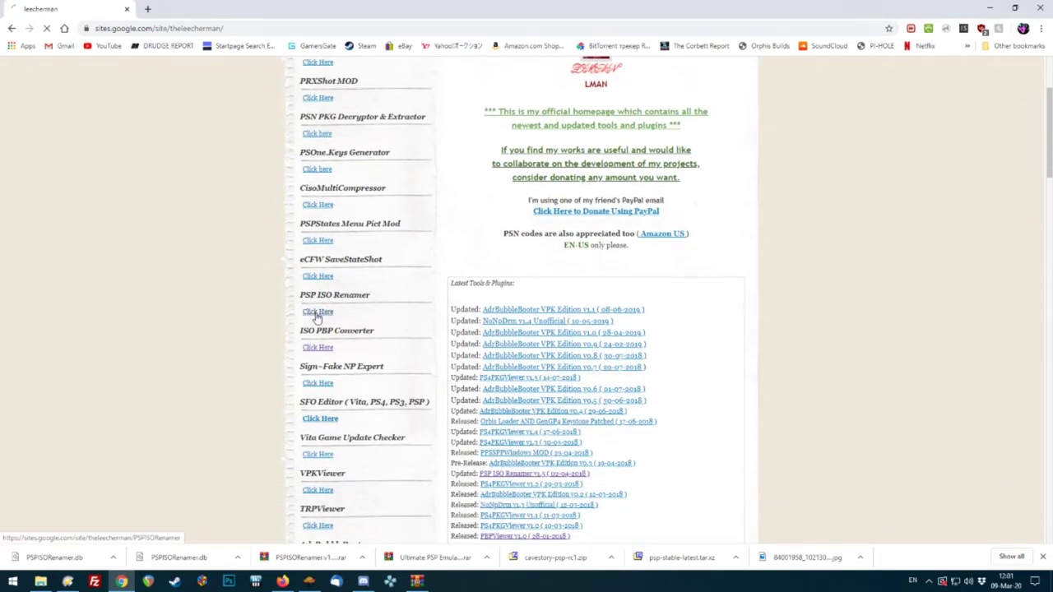
Step: Download the v1.5 PSPISORenamer archive from the attachments list at the end of the page
scroll(580, 368, "down", 3)
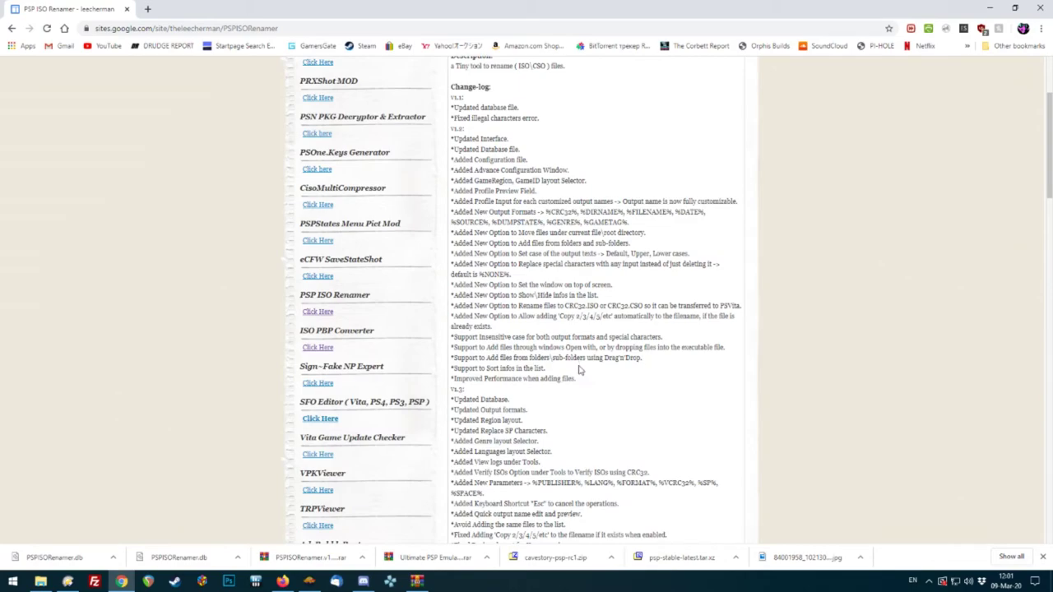
scroll(579, 370, "down", 10)
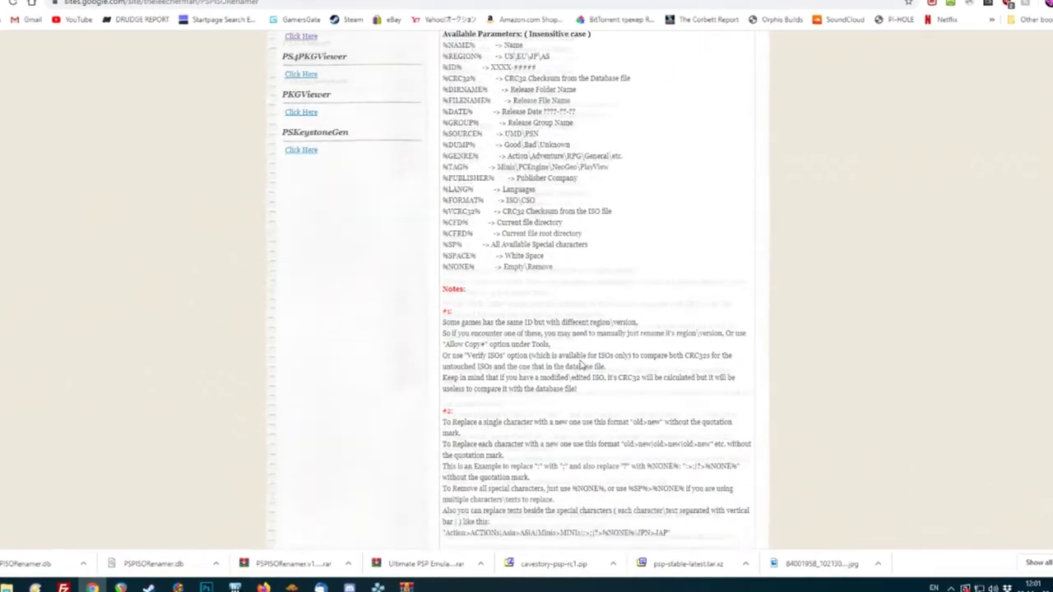
scroll(581, 364, "down", 15)
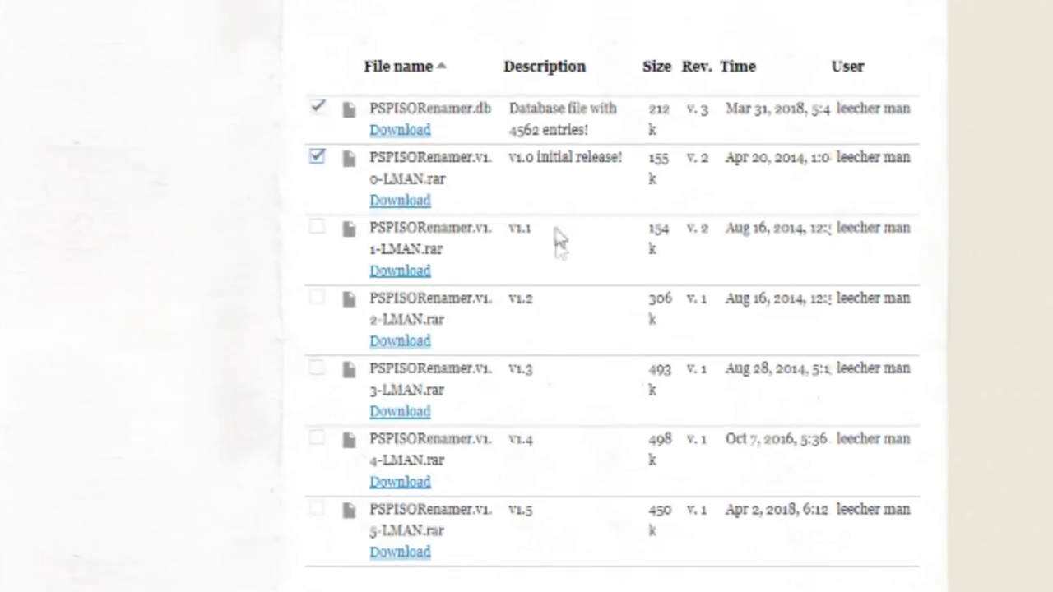
left_click(318, 108)
left_click(317, 156)
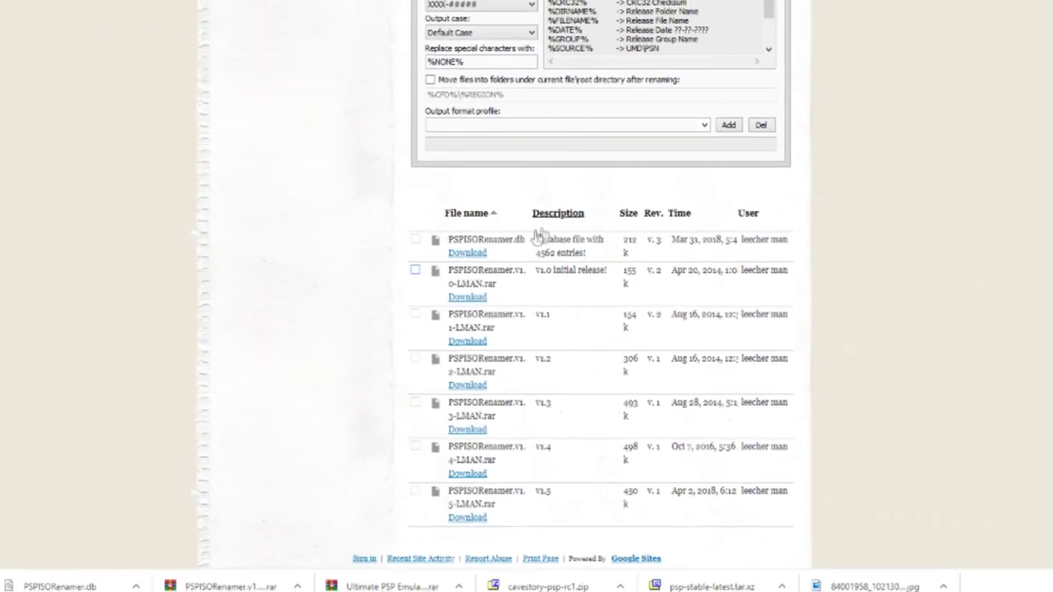
left_click(467, 517)
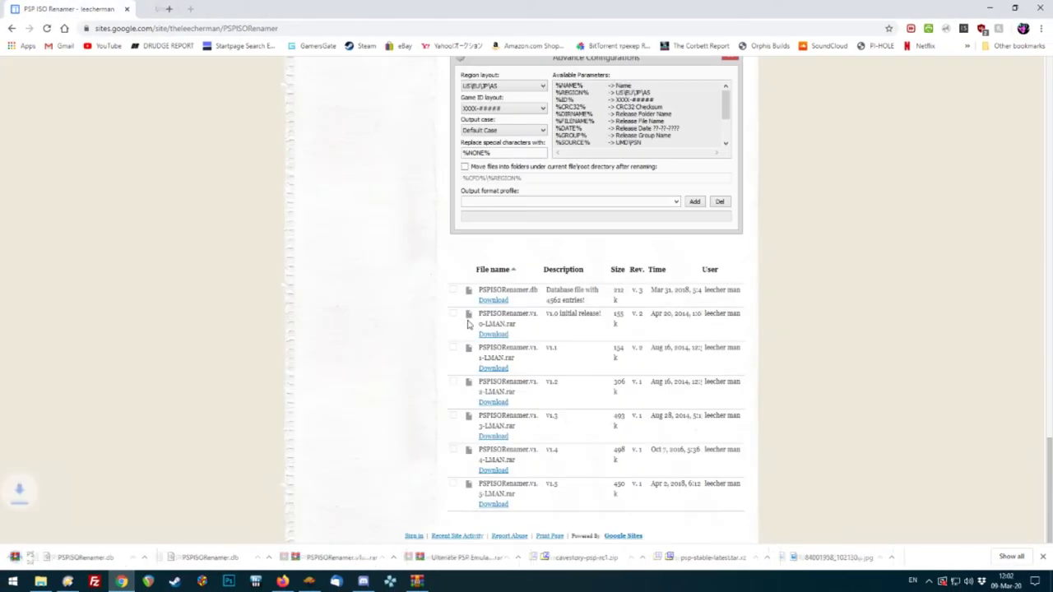
Step: Open the downloaded PSPISORenamer v1.5 archive and bring up the extraction options for its PSPISORenamer folder
left_click(70, 555)
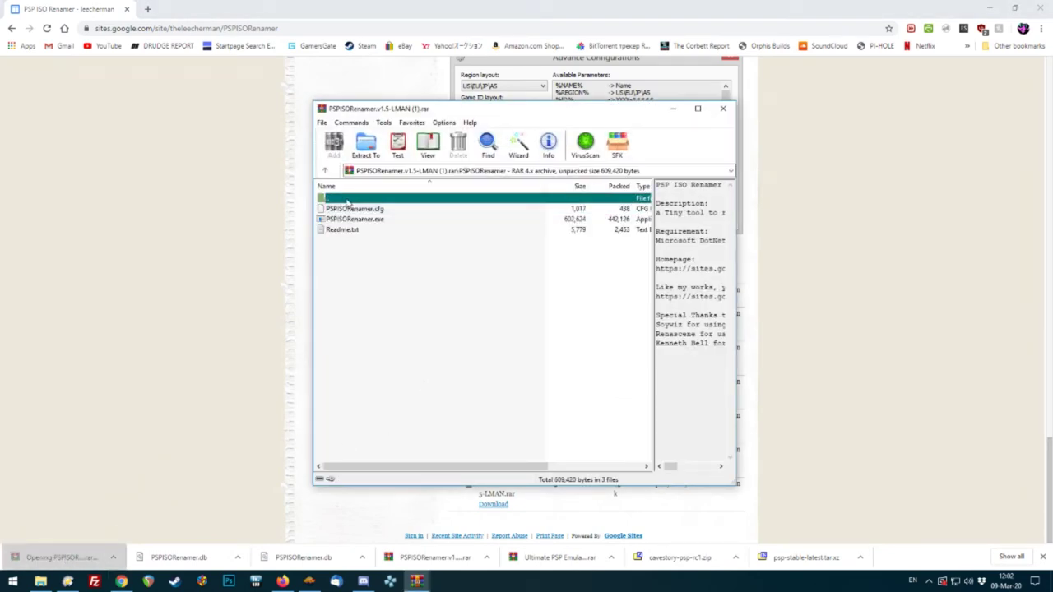
double_click(347, 200)
left_click(362, 149)
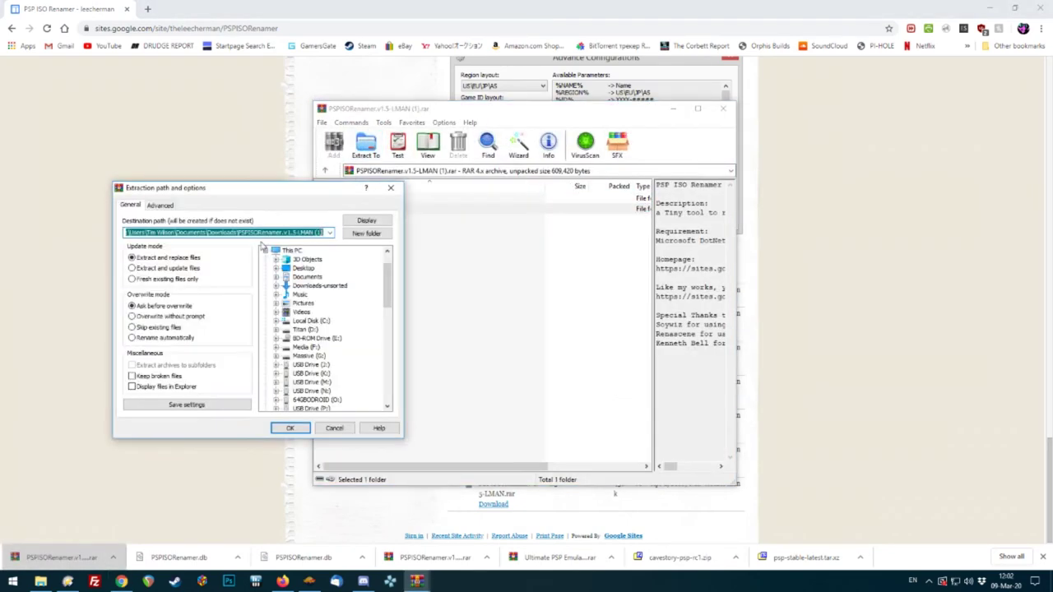
key("Down")
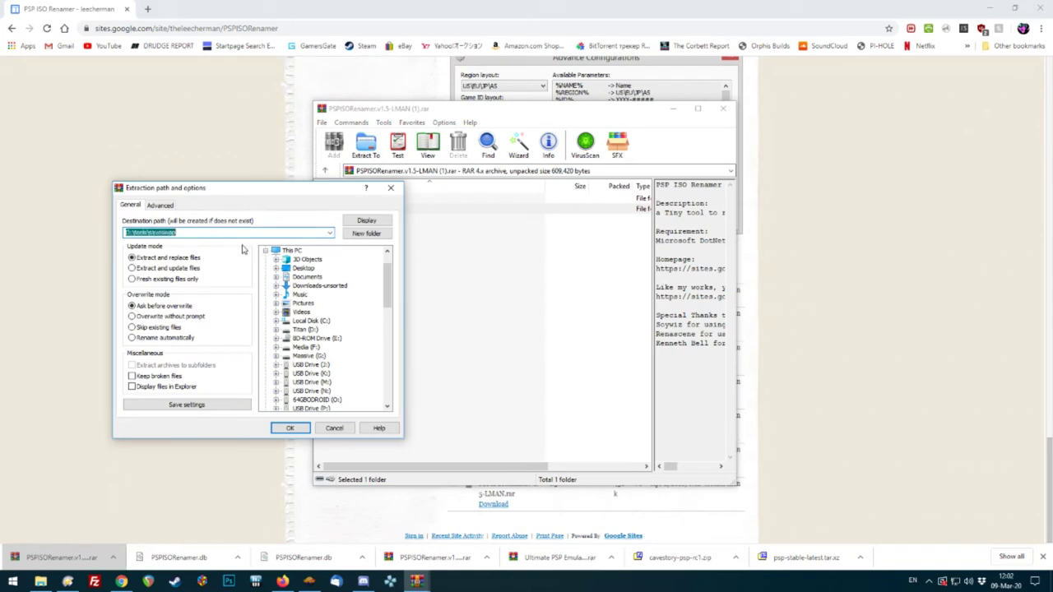
Step: In File Explorer, open the tools folder inside pandoratestbed and delete the old PSPISORenamer folder from it
left_click(40, 582)
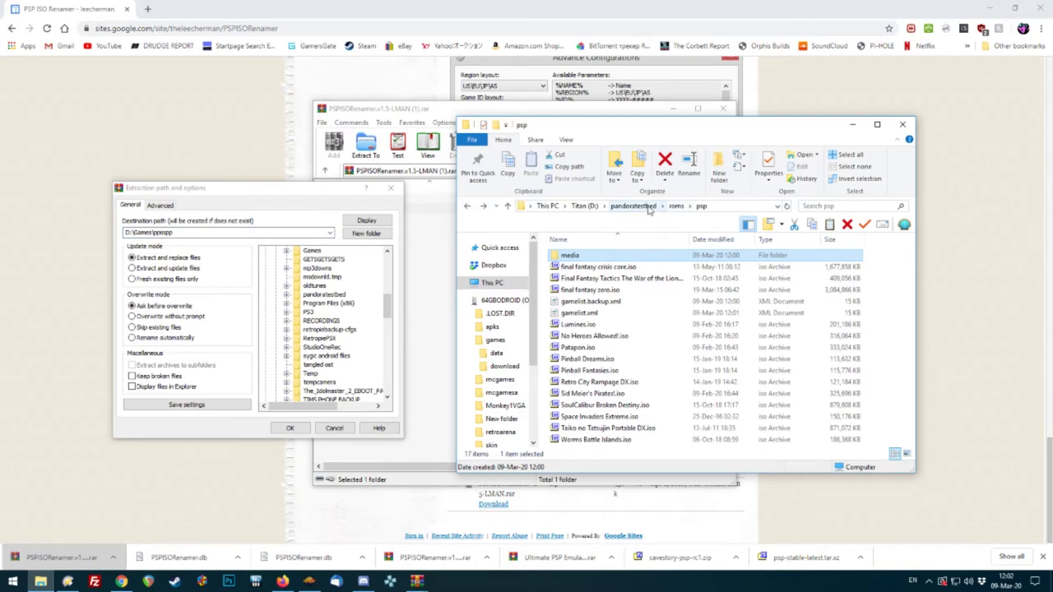
left_click(647, 206)
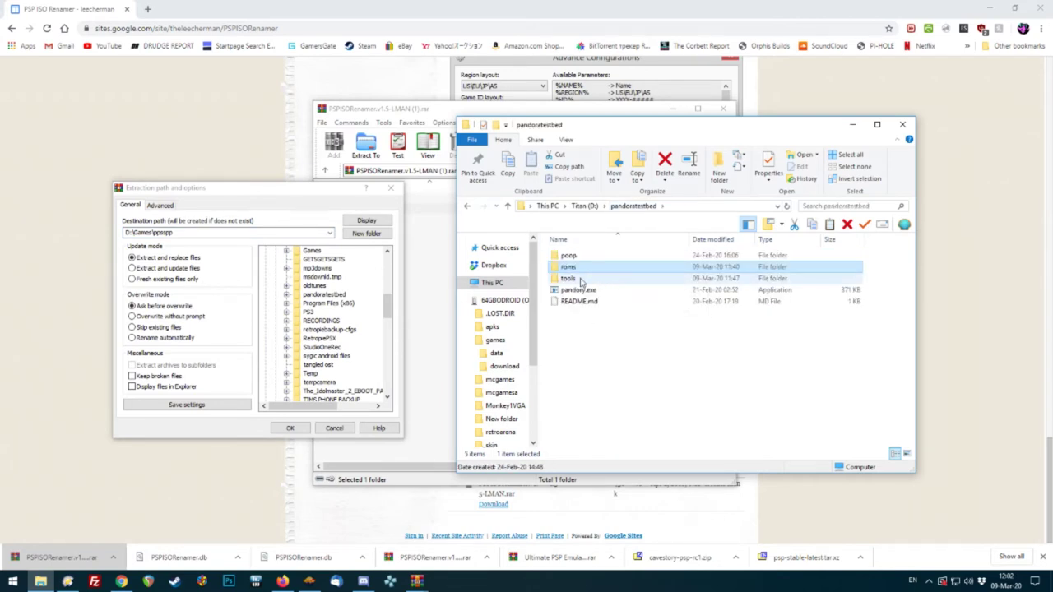
left_click(634, 279)
key("Return")
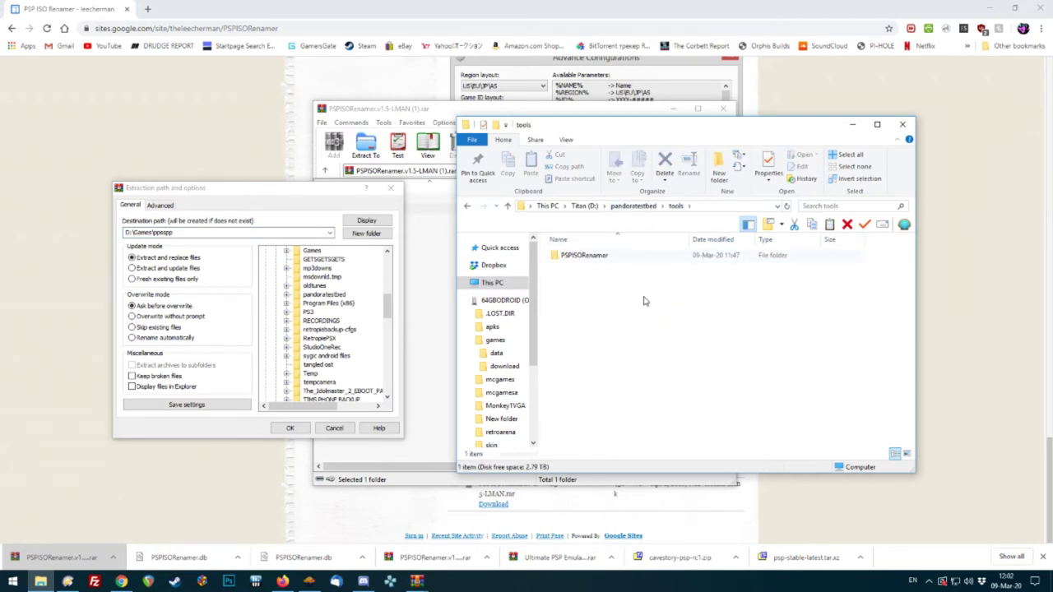
left_click(641, 206)
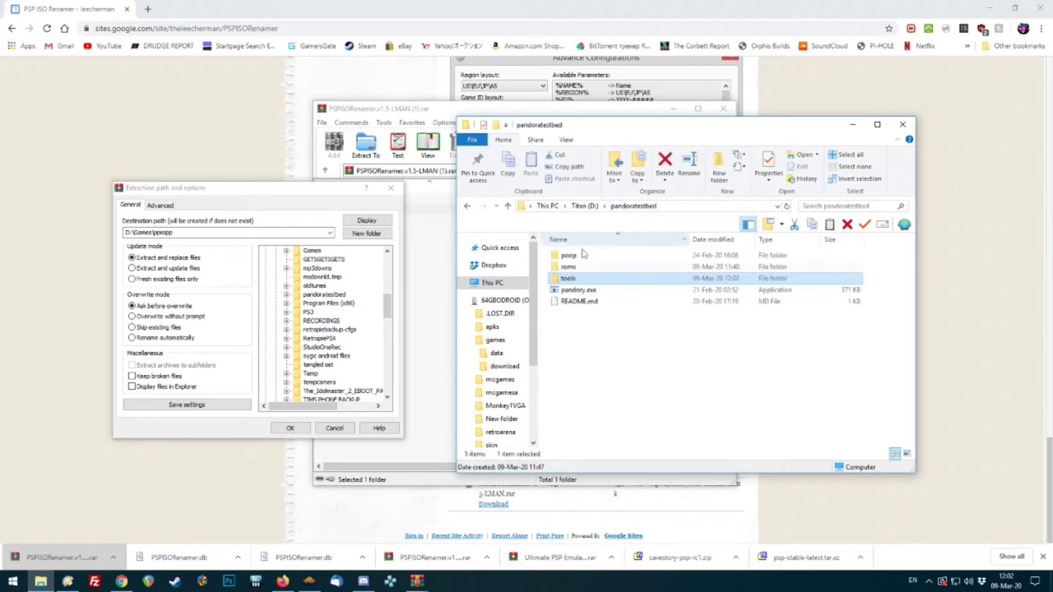
key("Return")
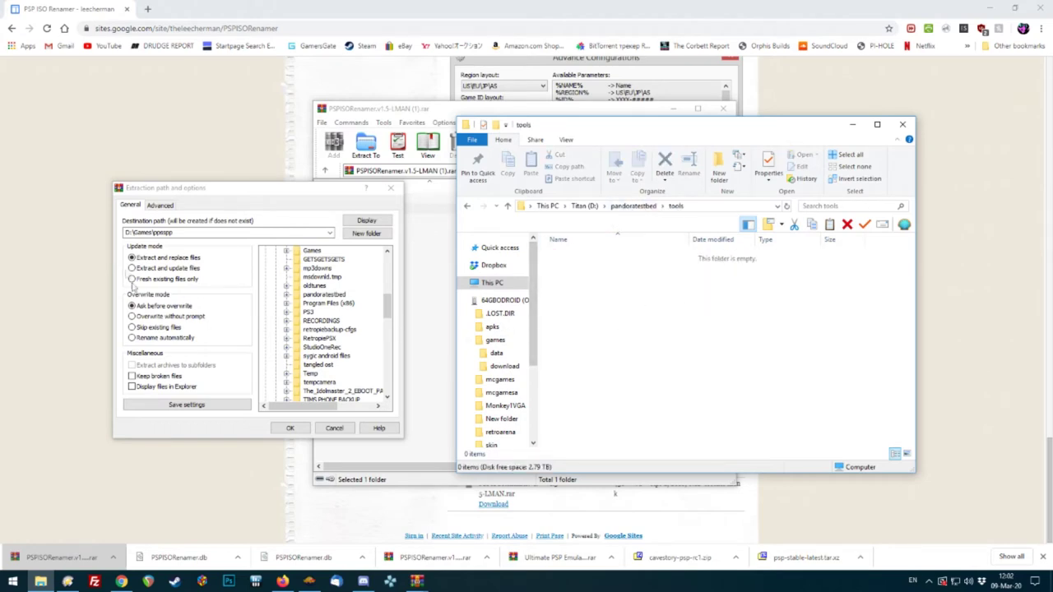
Step: Copy the tools folder's path as the extraction destination, D:\pandoratestbed\tools, and extract the PSPISORenamer folder there
left_click(682, 213)
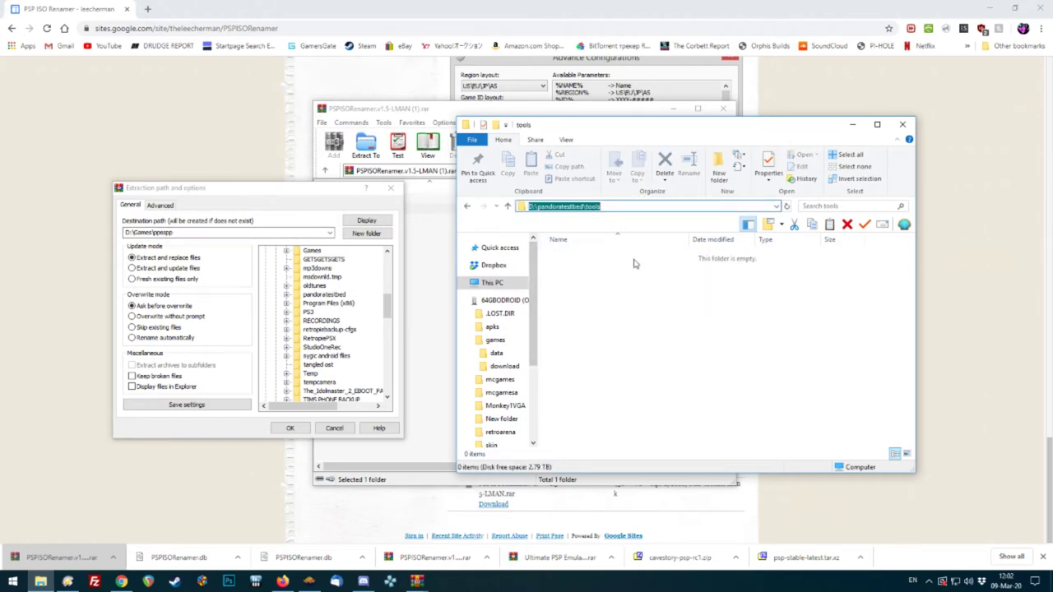
key("ctrl+c")
left_click(266, 233)
key("ctrl+v")
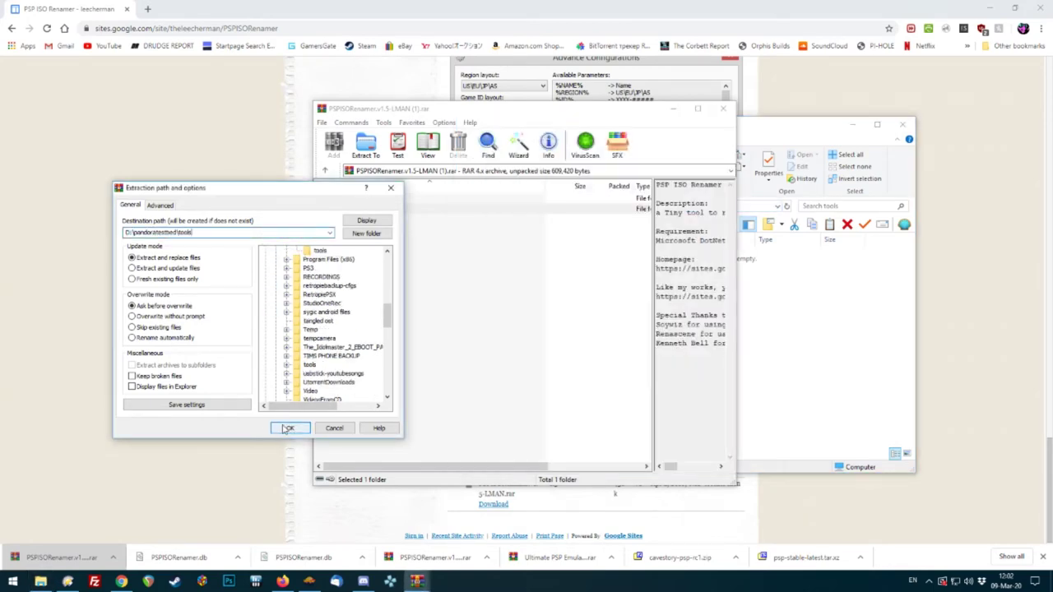
left_click_drag(227, 191, 242, 243)
left_click(307, 479)
left_click(774, 333)
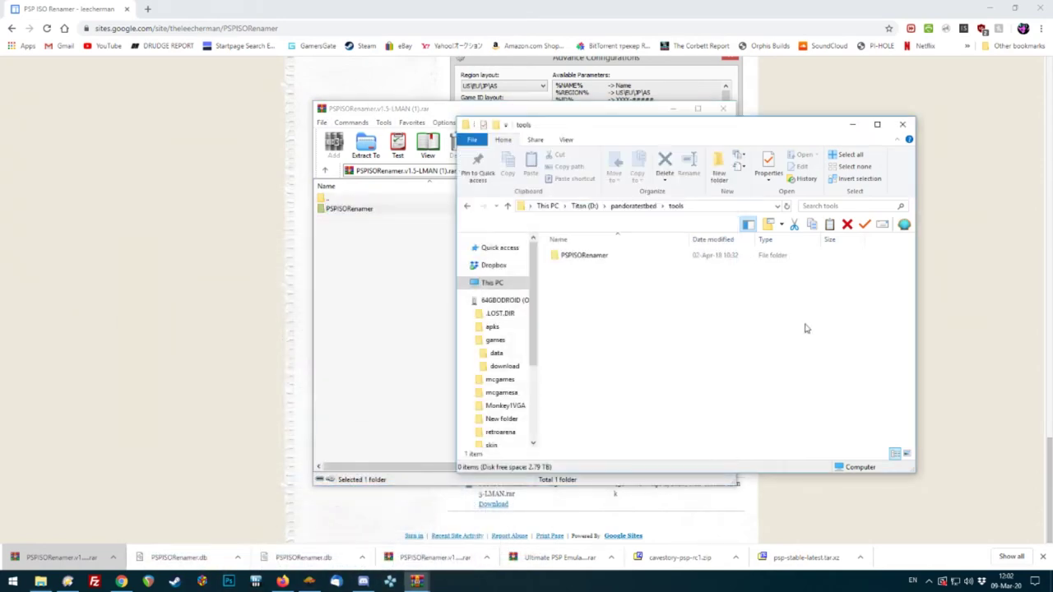